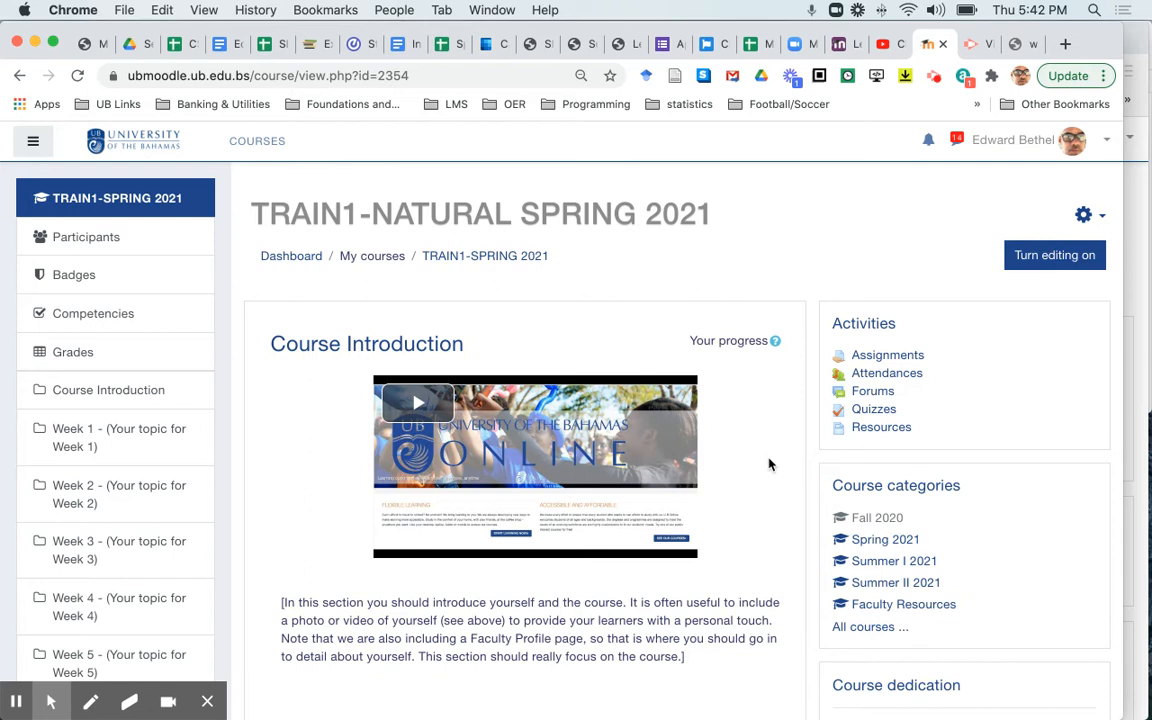
# - Open the settings of the Week 3 Assignment for editing
pyautogui.click(137, 494)
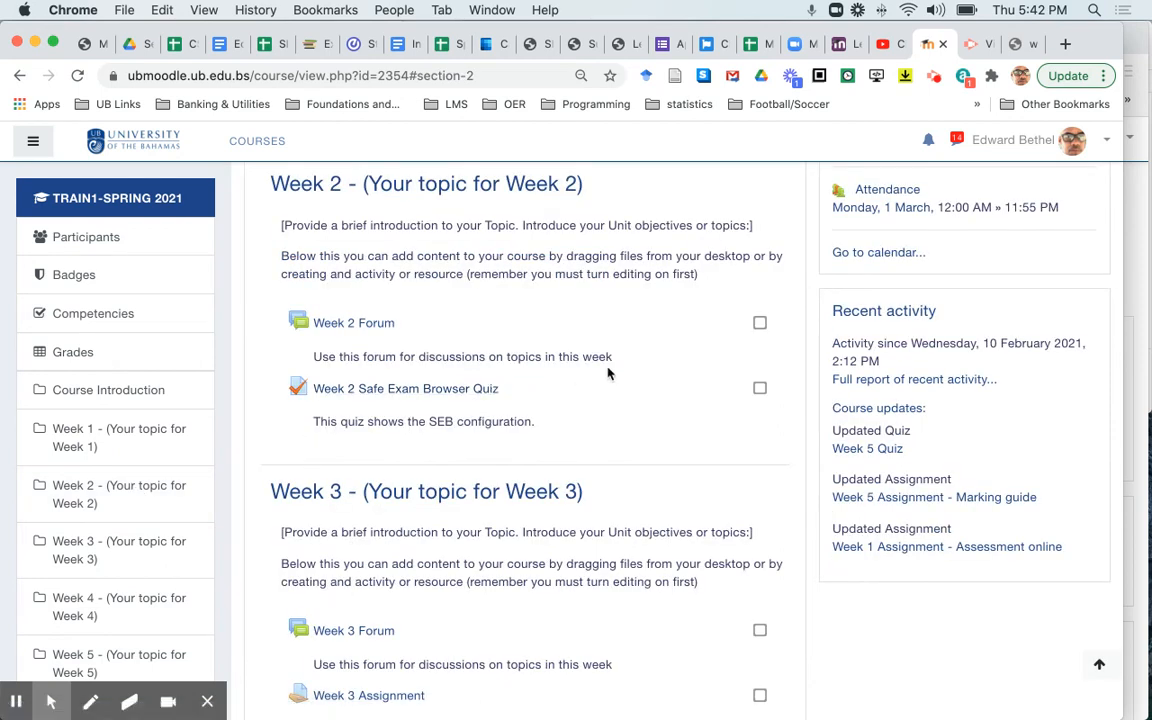
pyautogui.scroll(-3, 607, 373)
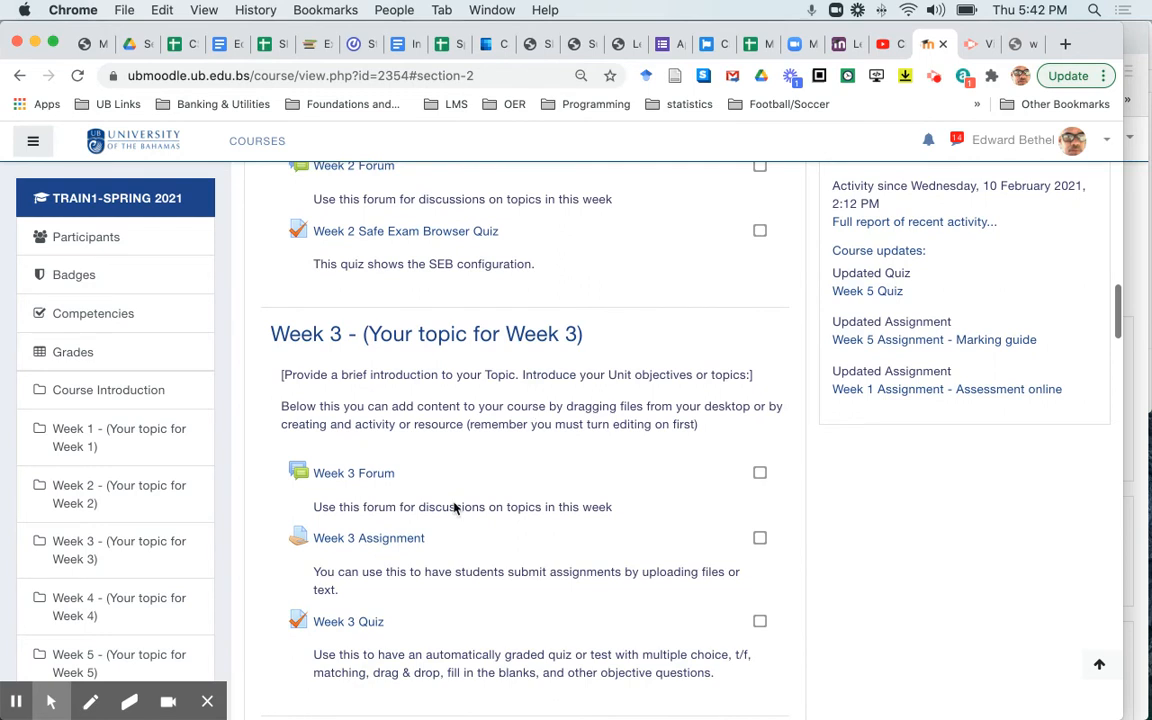
pyautogui.click(397, 540)
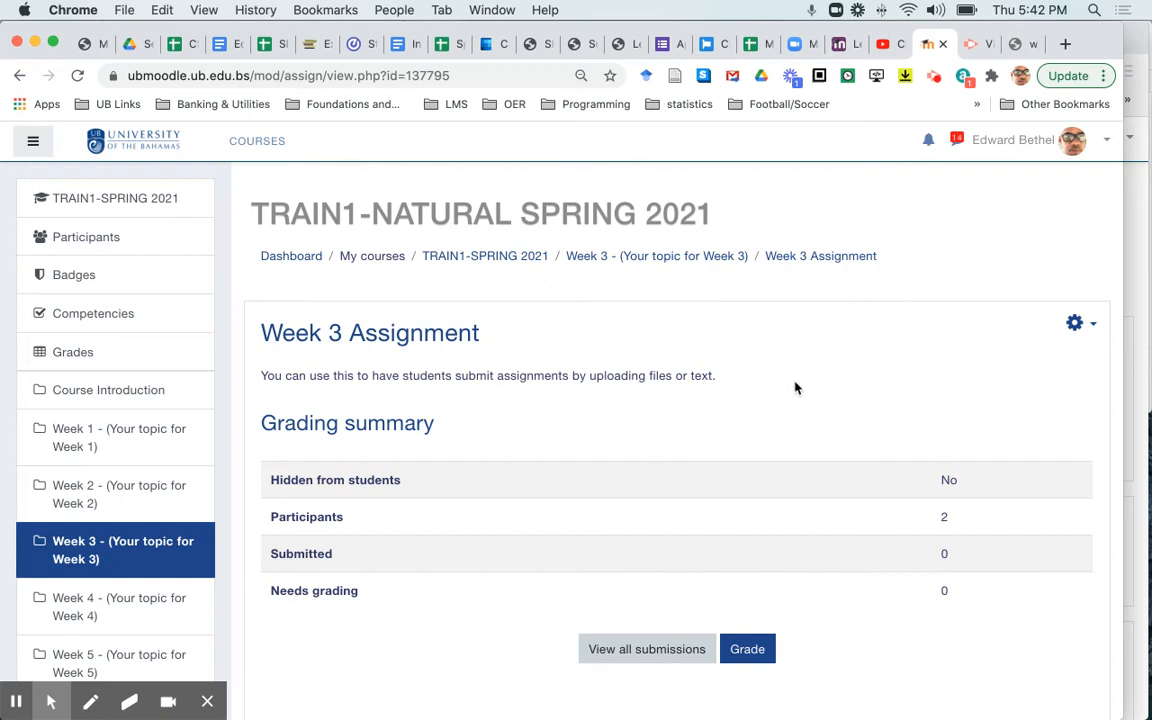
pyautogui.click(1089, 328)
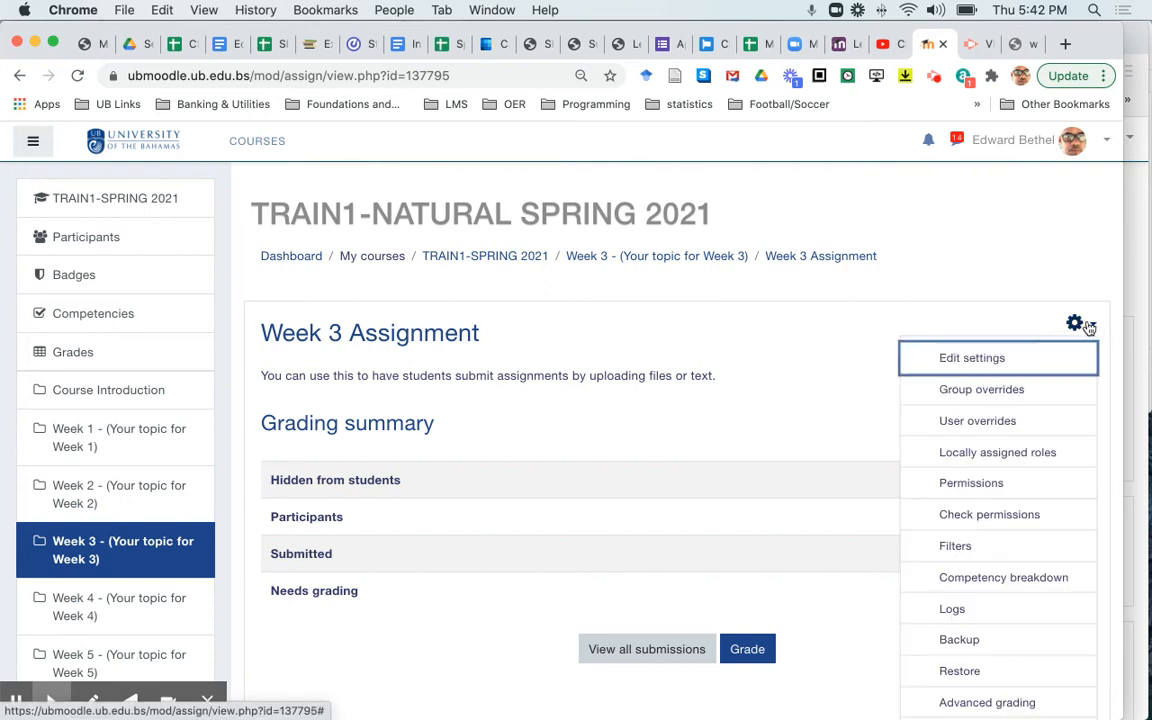
pyautogui.click(1005, 358)
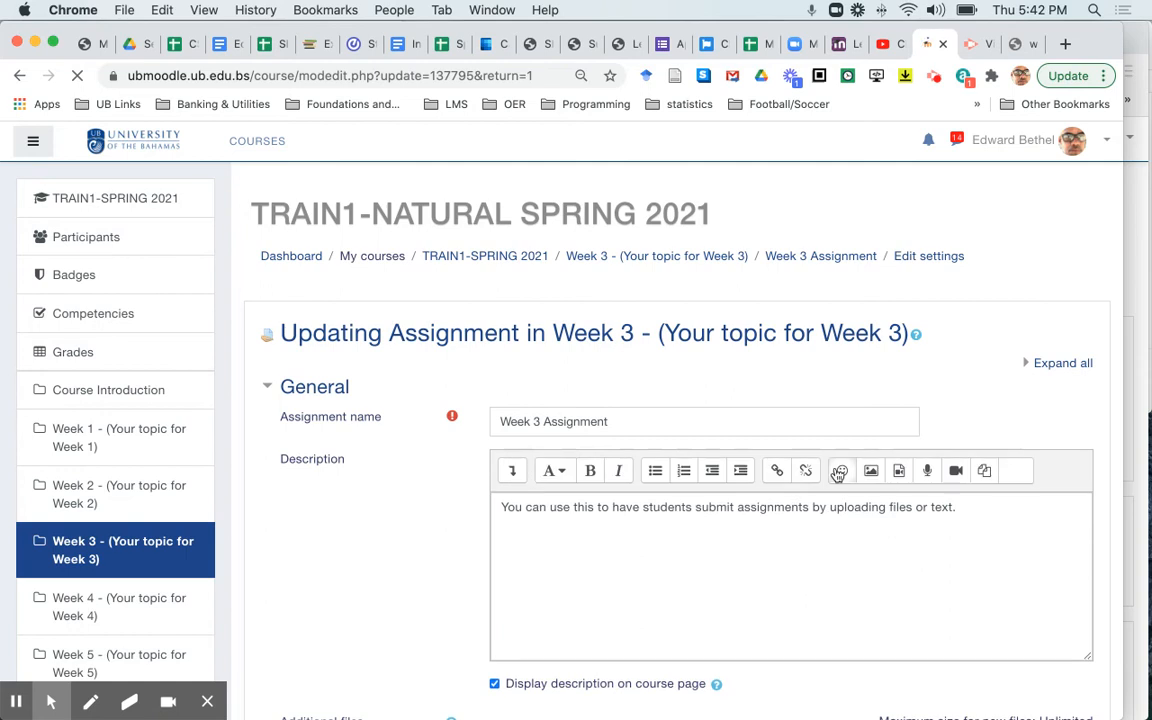
# - Replace the assignment description with "Write a 5 paragraph essay explaining the "testing effect", spaced practice and interleaved learning."
pyautogui.tripleClick(835, 512)
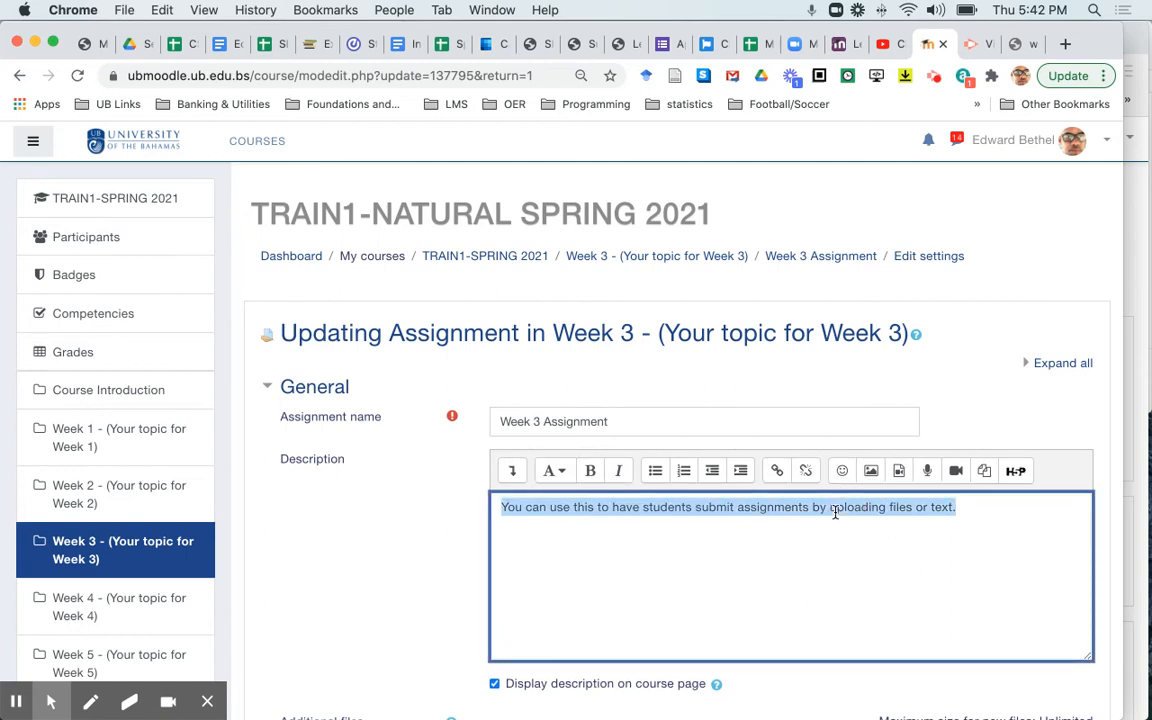
pyautogui.write('Writea')
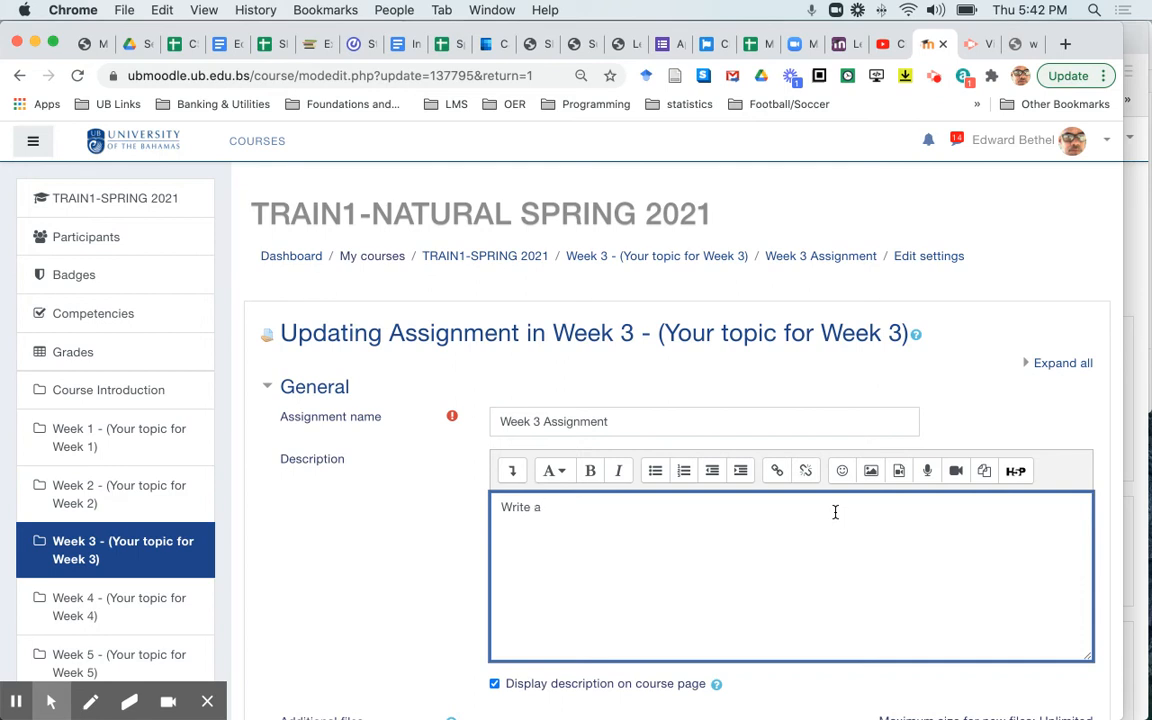
pyautogui.write('3 page')
pyautogui.click(14, 700)
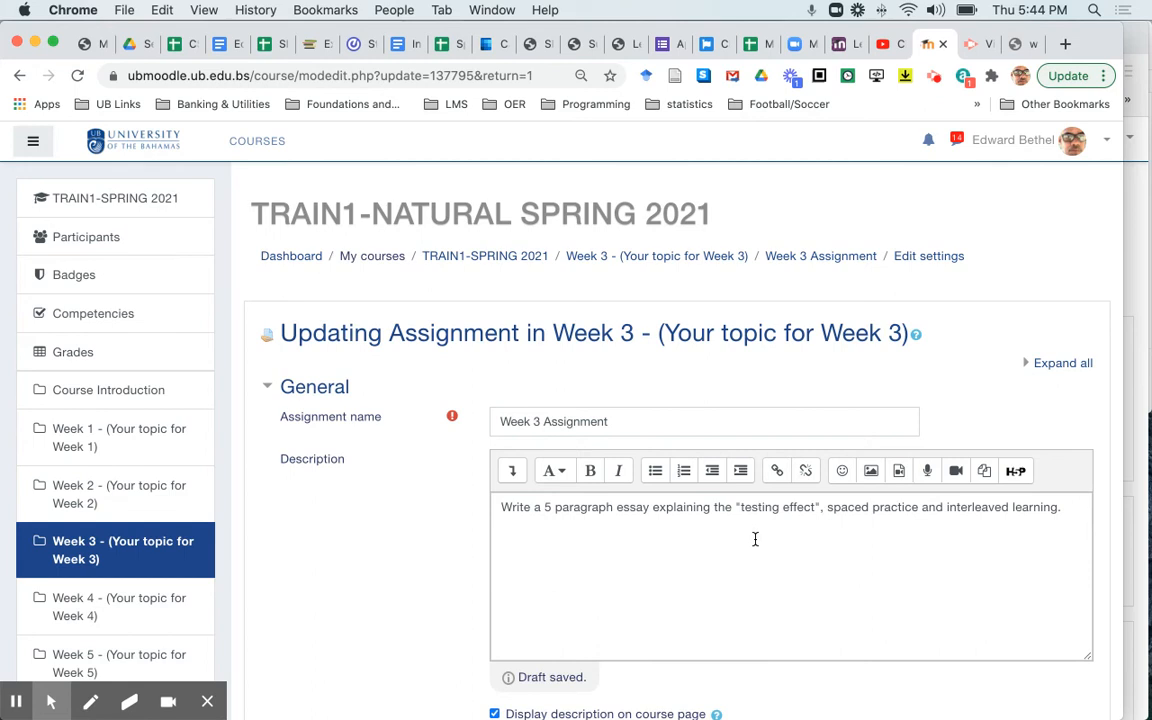
# - Review the assignment's additional files, availability and submission type settings
pyautogui.scroll(-8, 755, 540)
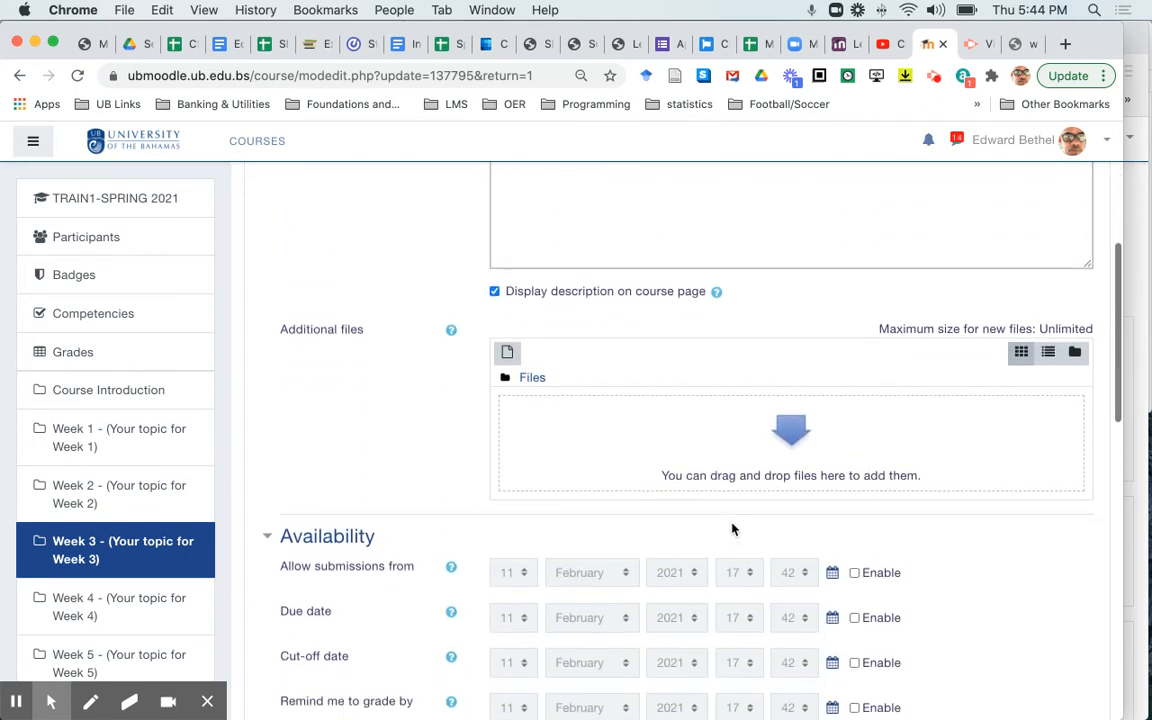
pyautogui.scroll(-1, 651, 456)
pyautogui.scroll(-5, 651, 456)
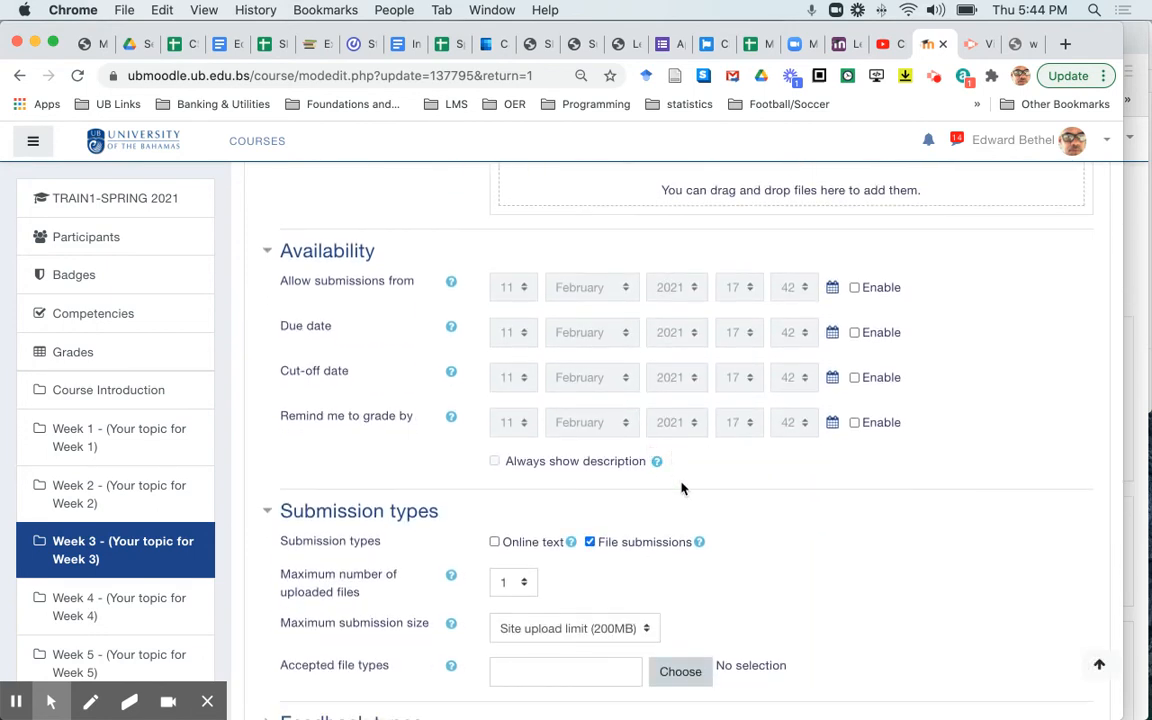
pyautogui.scroll(-1, 751, 506)
pyautogui.scroll(-3, 751, 506)
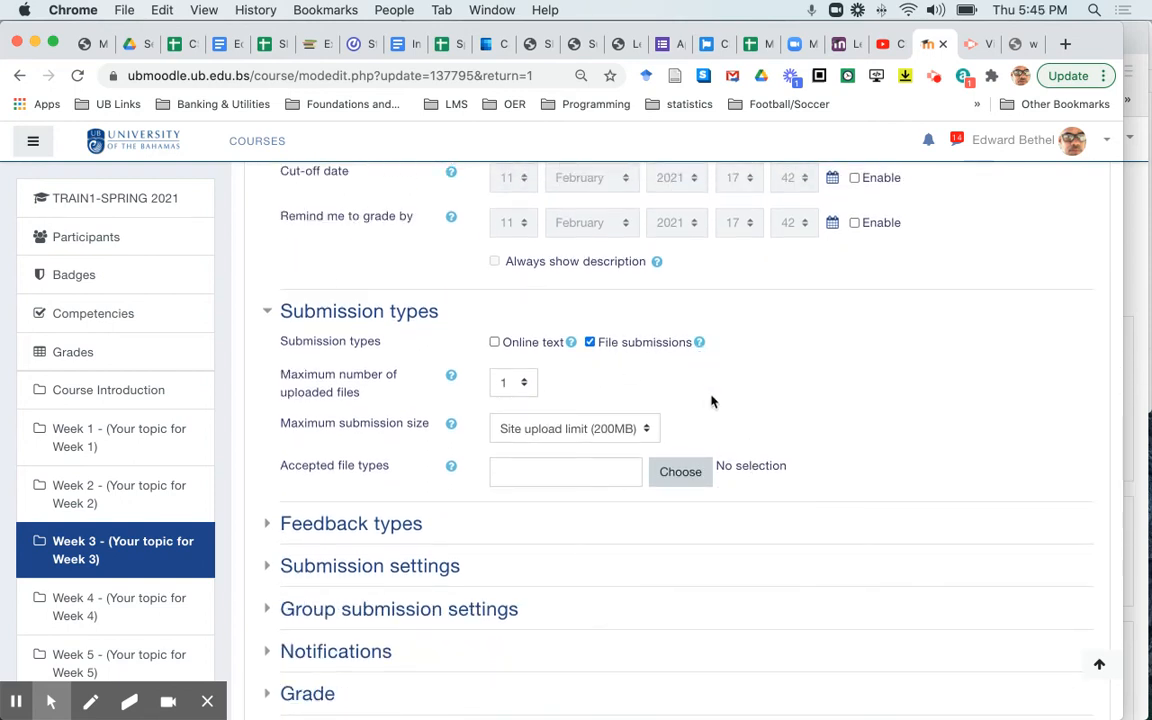
pyautogui.scroll(-2, 712, 401)
pyautogui.scroll(-2, 713, 402)
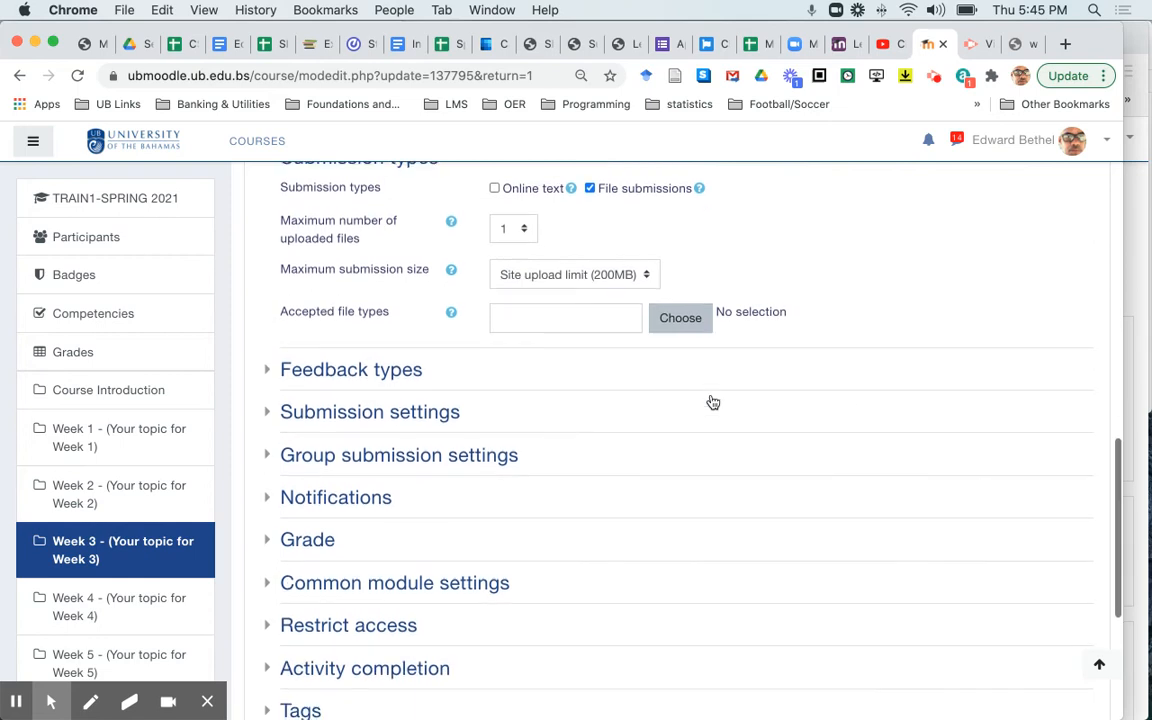
# - Look through the accepted file types for submissions and close the list without choosing any
pyautogui.click(694, 328)
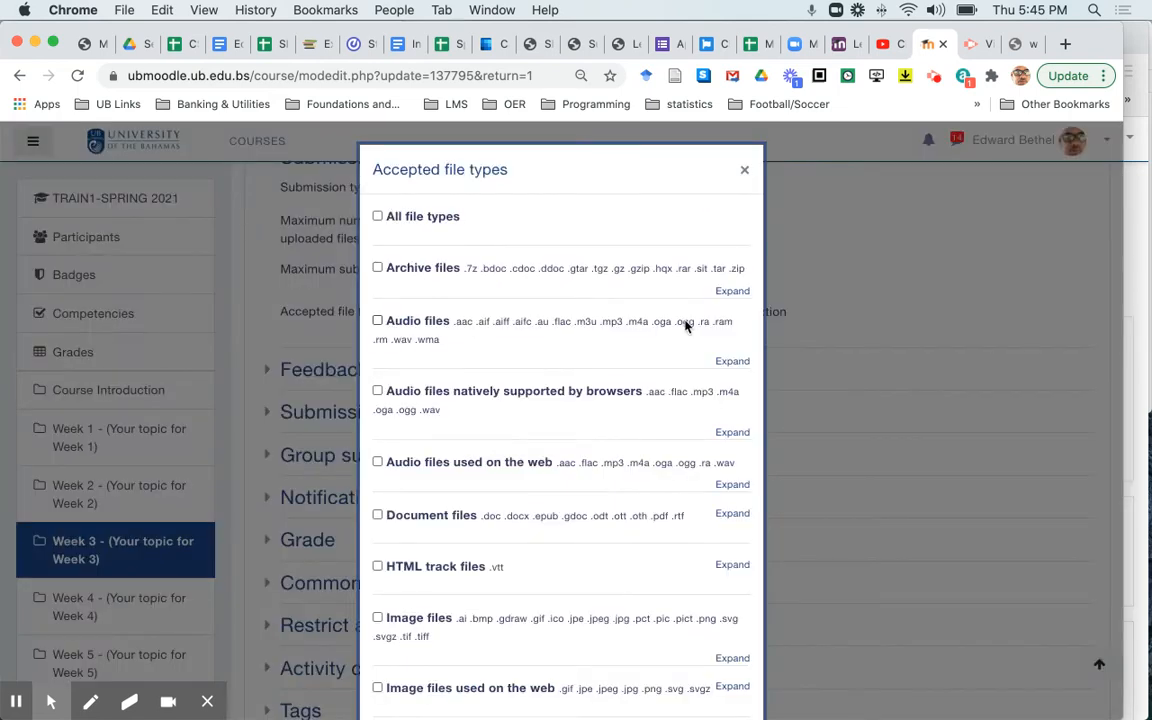
pyautogui.scroll(-10, 570, 391)
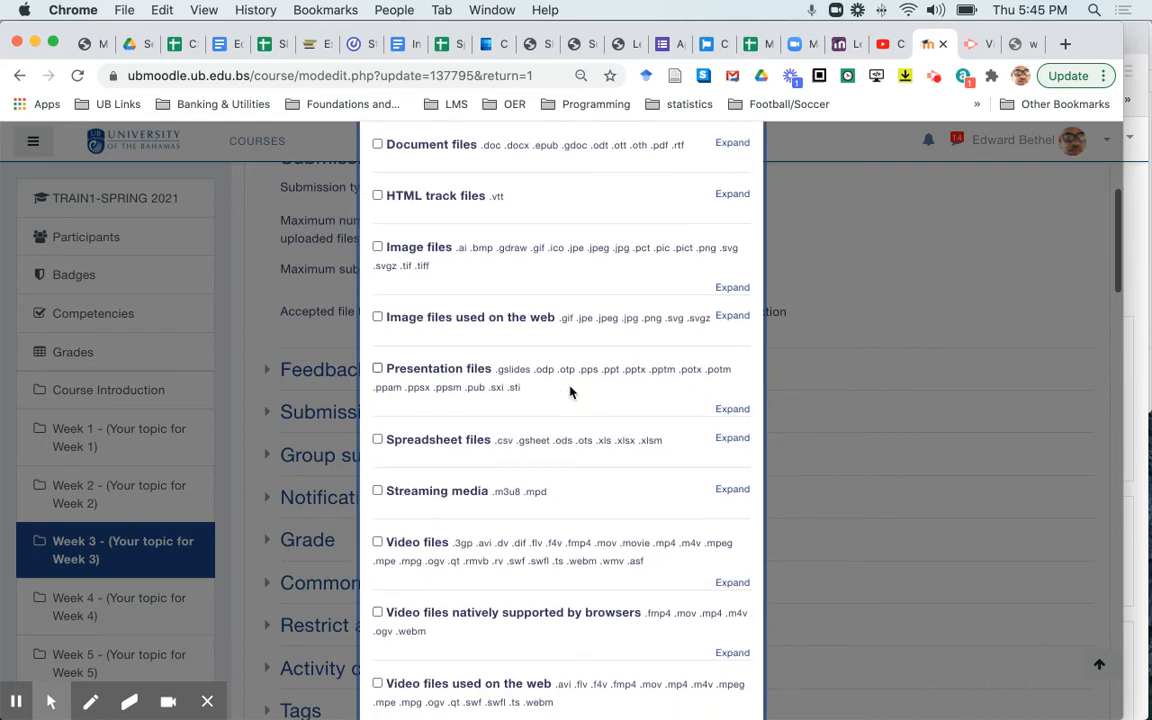
pyautogui.scroll(-3, 570, 391)
pyautogui.scroll(5, 570, 391)
pyautogui.scroll(3, 570, 391)
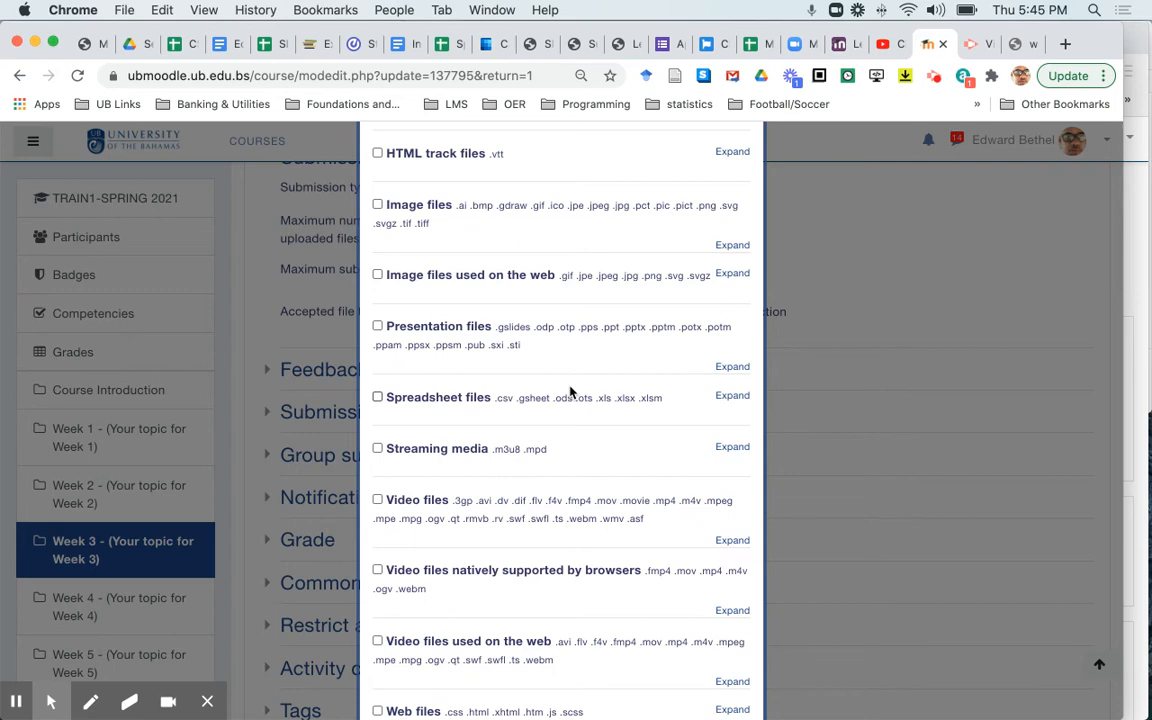
pyautogui.scroll(5, 570, 391)
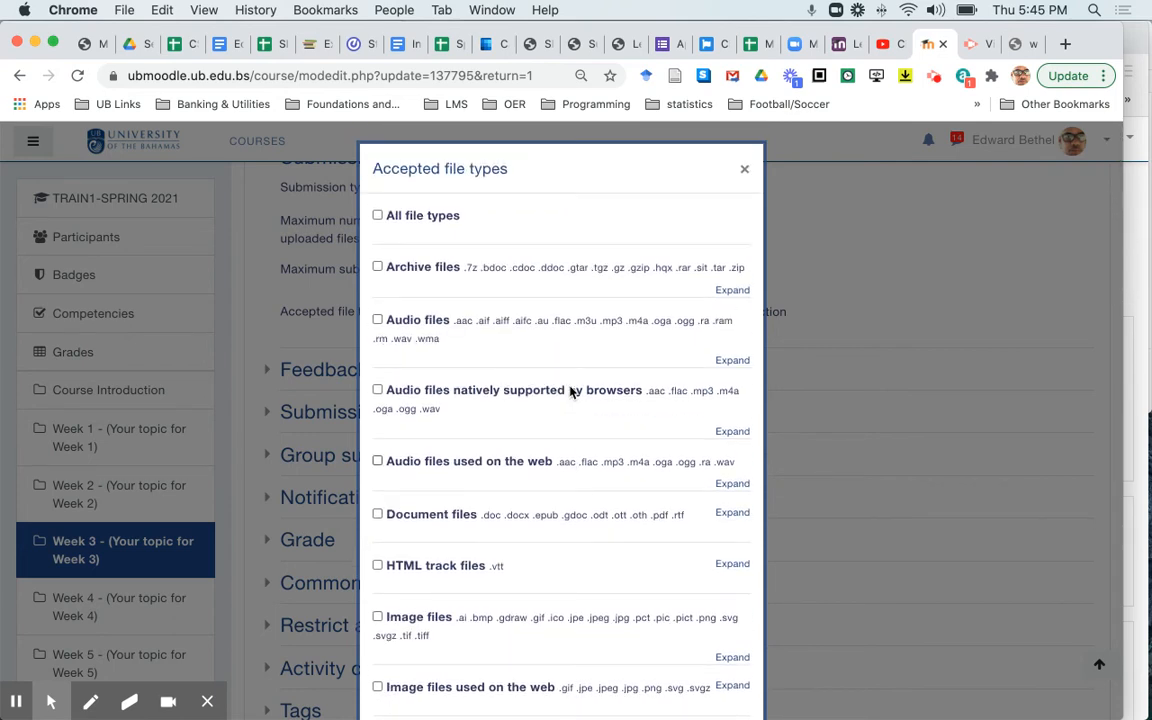
pyautogui.scroll(-7, 570, 391)
pyautogui.scroll(-10, 570, 391)
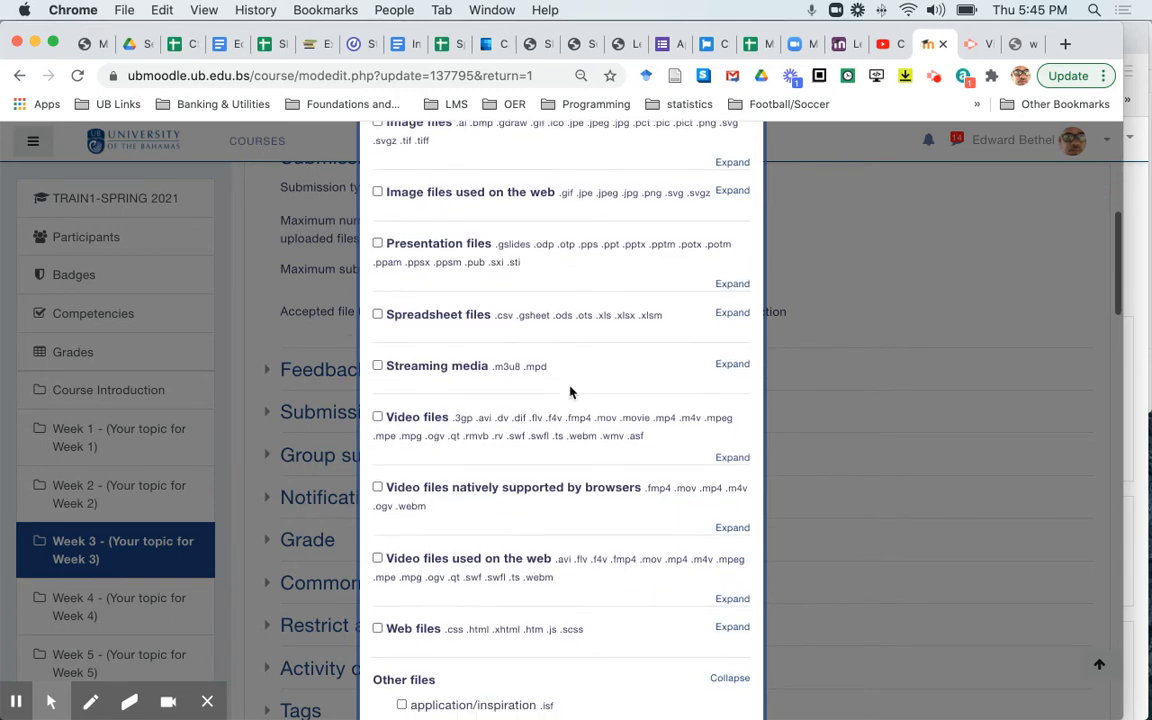
pyautogui.scroll(-5, 570, 391)
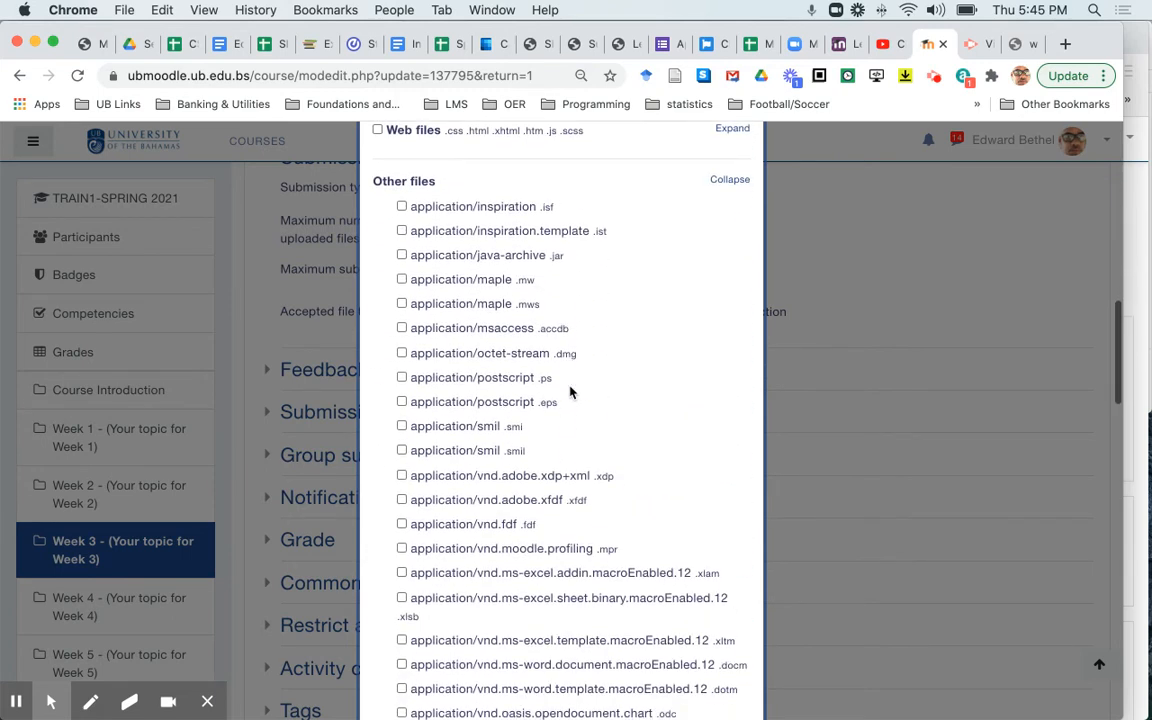
pyautogui.scroll(-5, 570, 391)
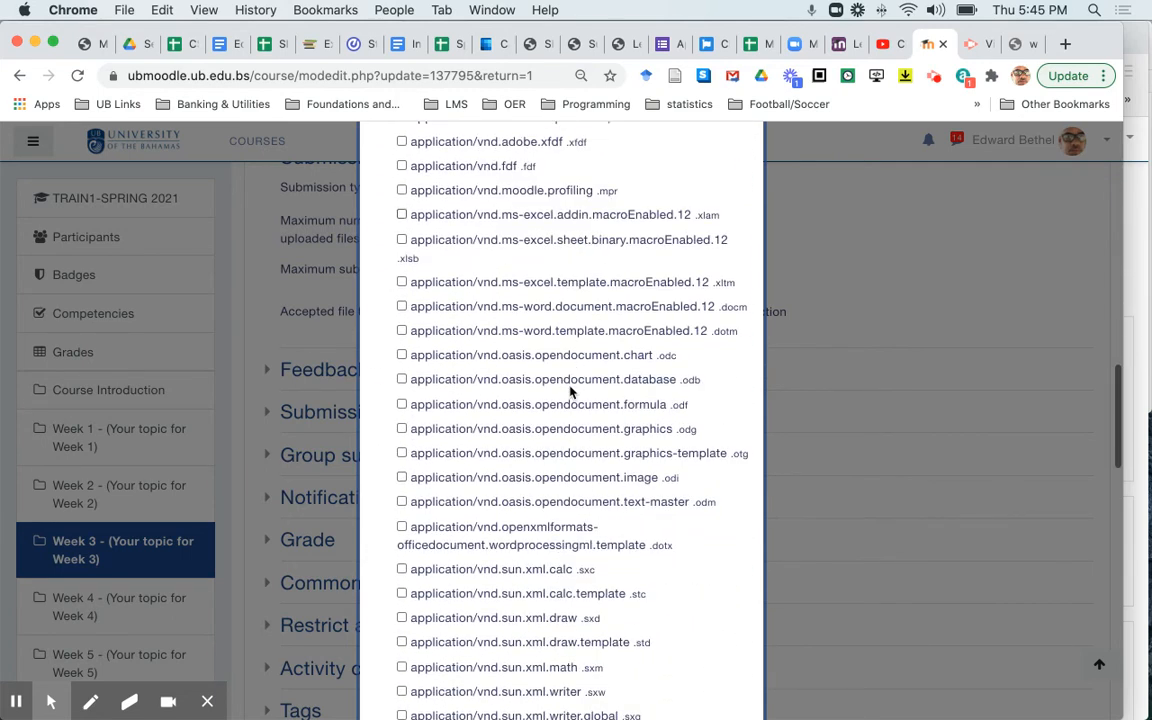
pyautogui.scroll(-9, 570, 391)
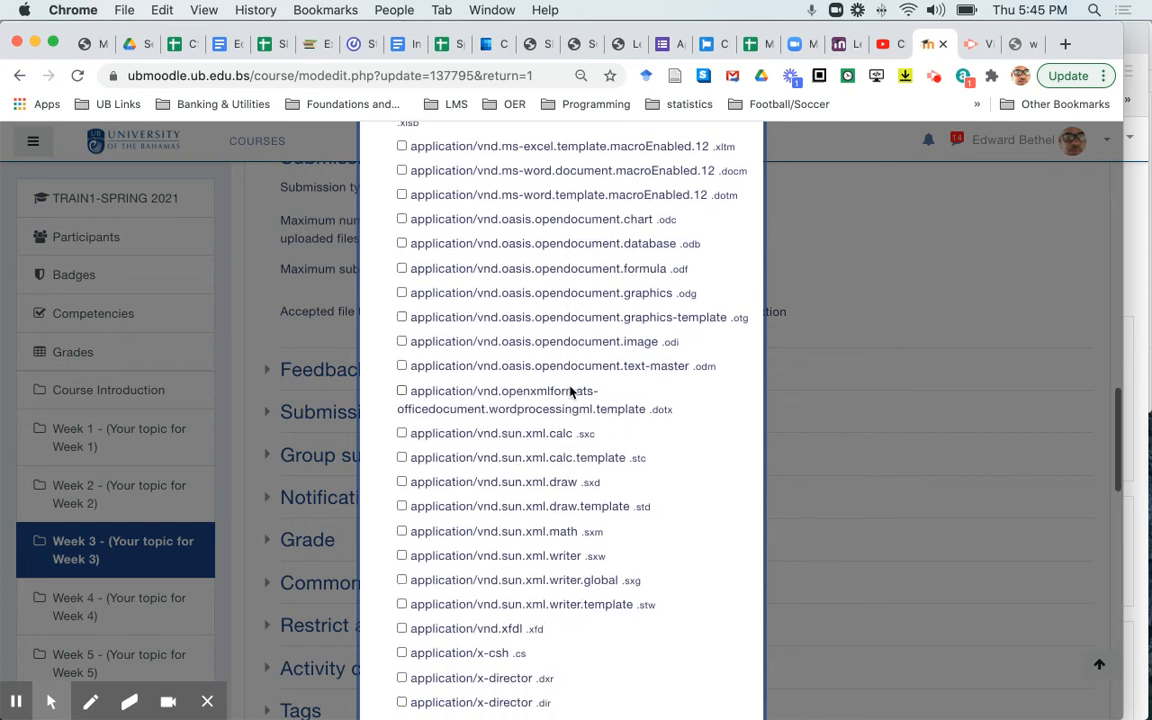
pyautogui.scroll(20, 570, 391)
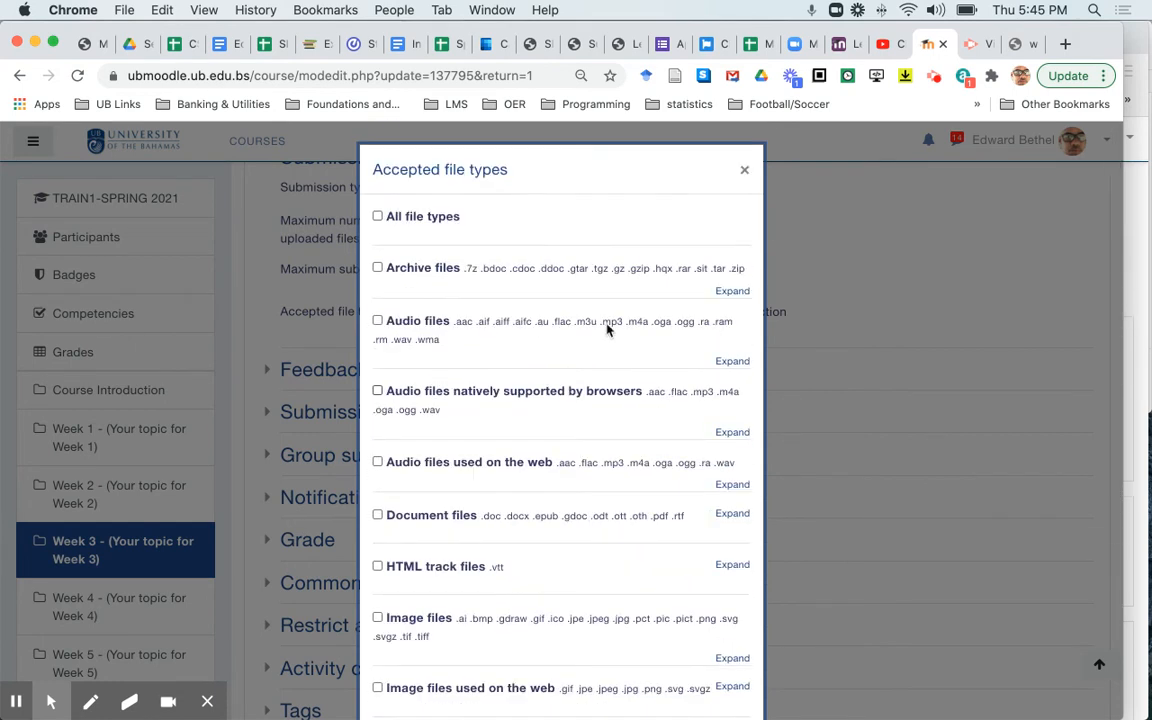
pyautogui.click(745, 169)
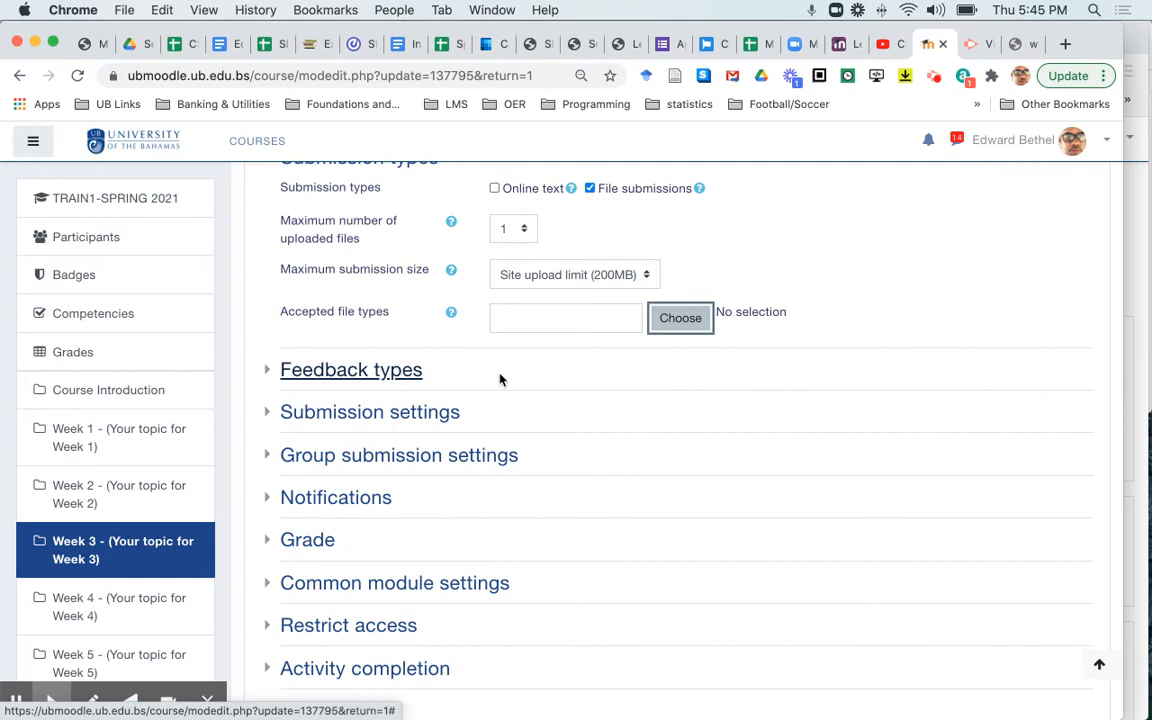
# - Set the assignment's maximum grade to 20 points in the Grade settings
pyautogui.scroll(-2, 552, 448)
pyautogui.scroll(-2, 552, 448)
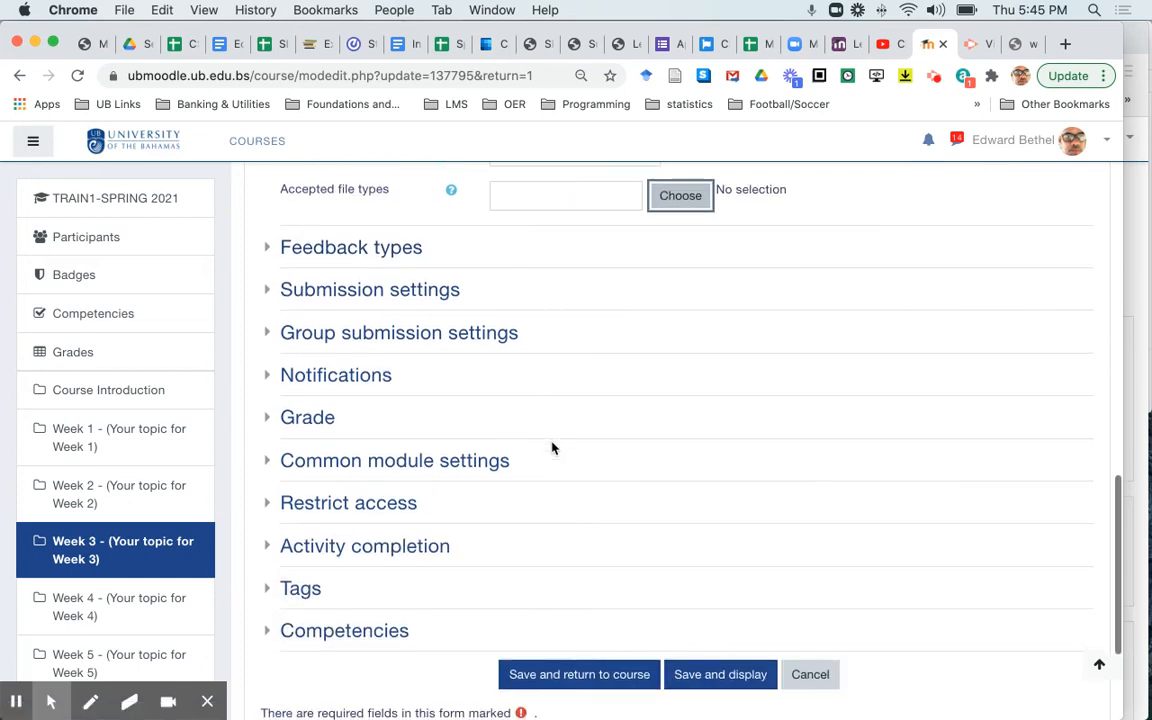
pyautogui.click(266, 417)
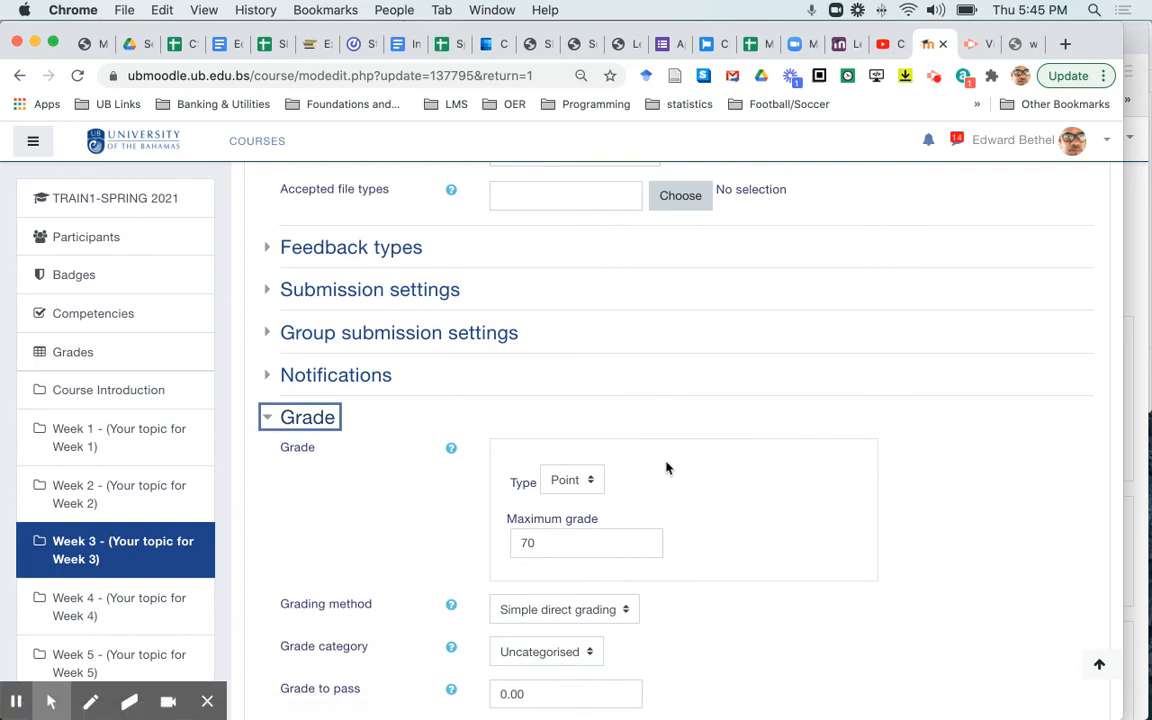
pyautogui.doubleClick(561, 547)
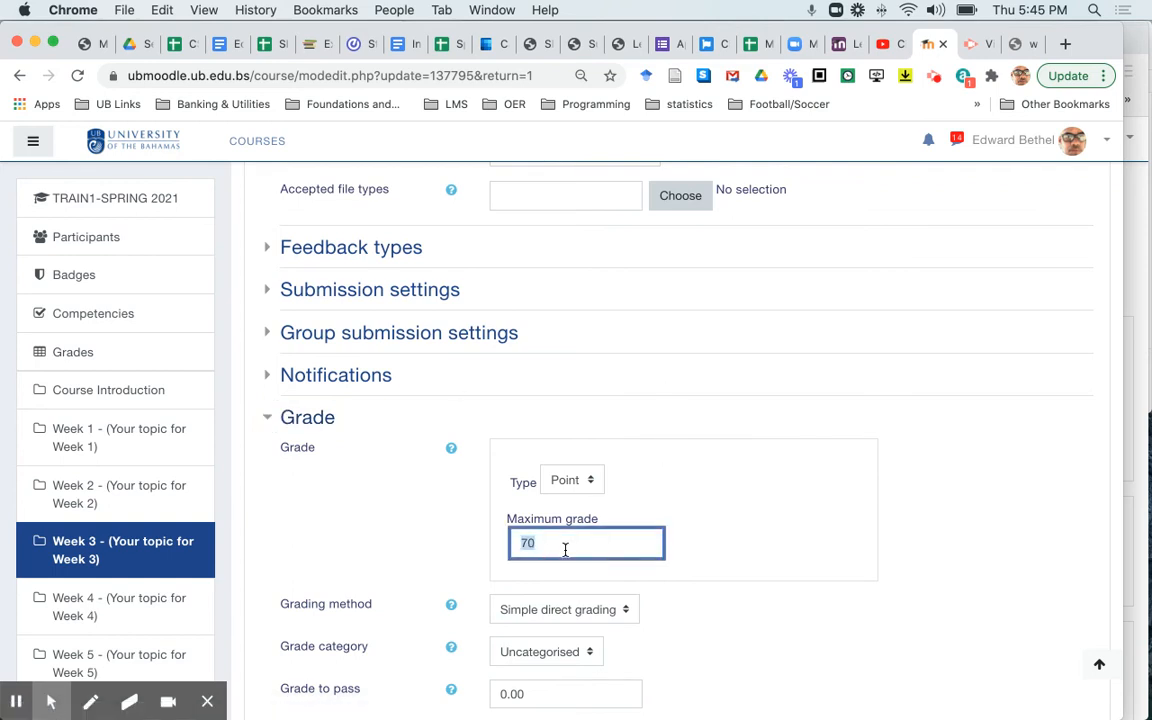
pyautogui.write('2')
# - Set the grading method to Rubric, and save and display the assignment
pyautogui.scroll(-3, 717, 565)
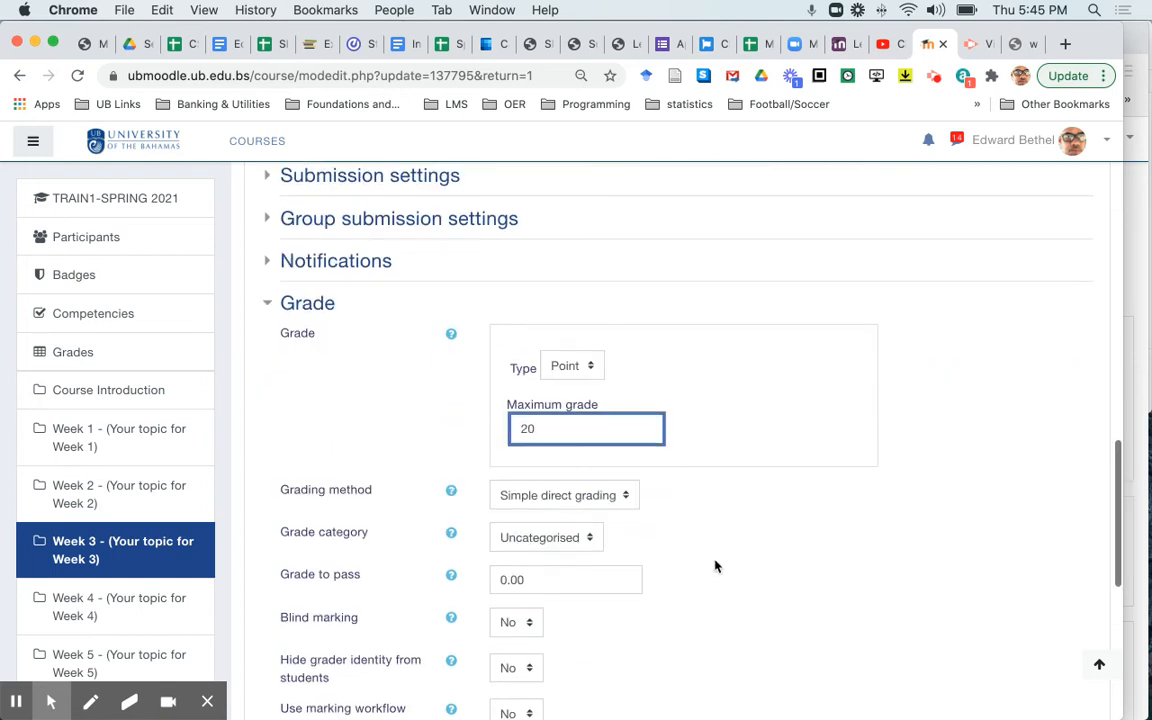
pyautogui.click(572, 497)
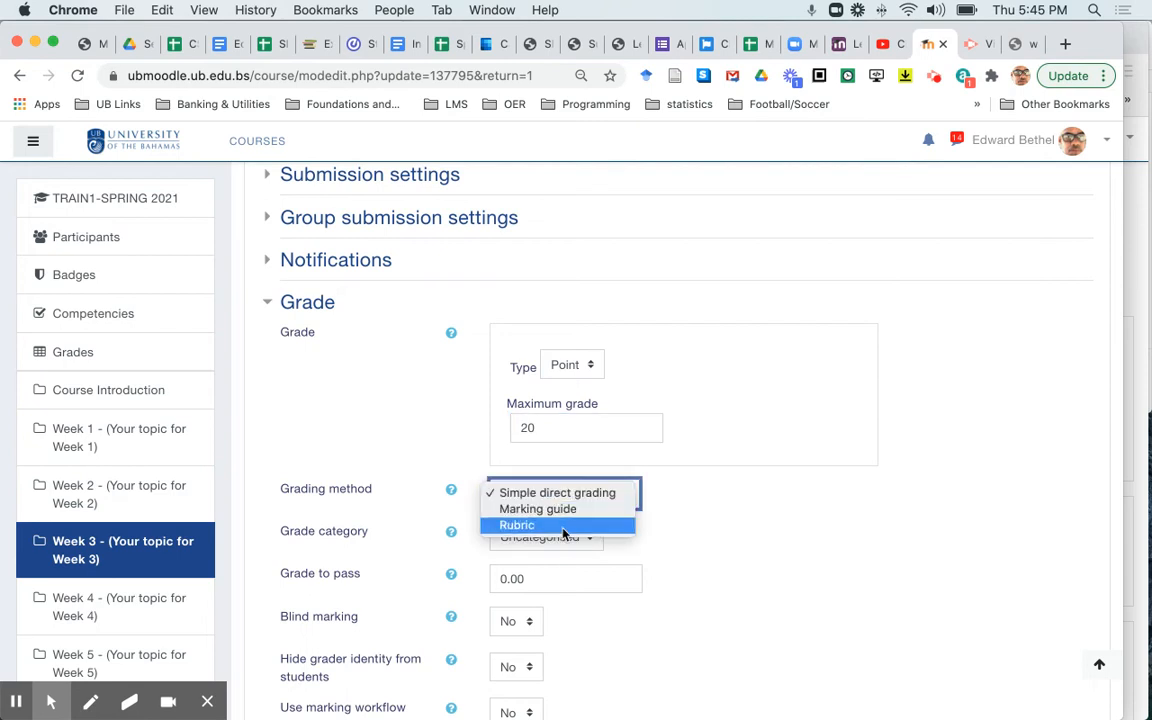
pyautogui.click(563, 527)
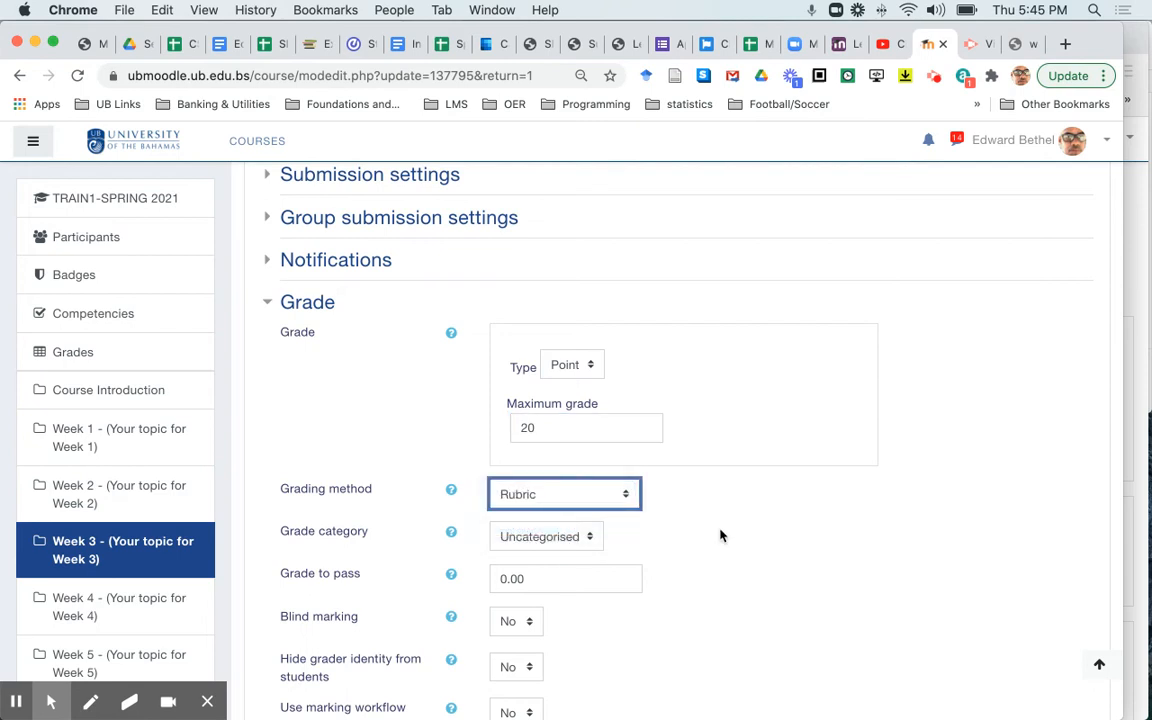
pyautogui.scroll(-5, 720, 535)
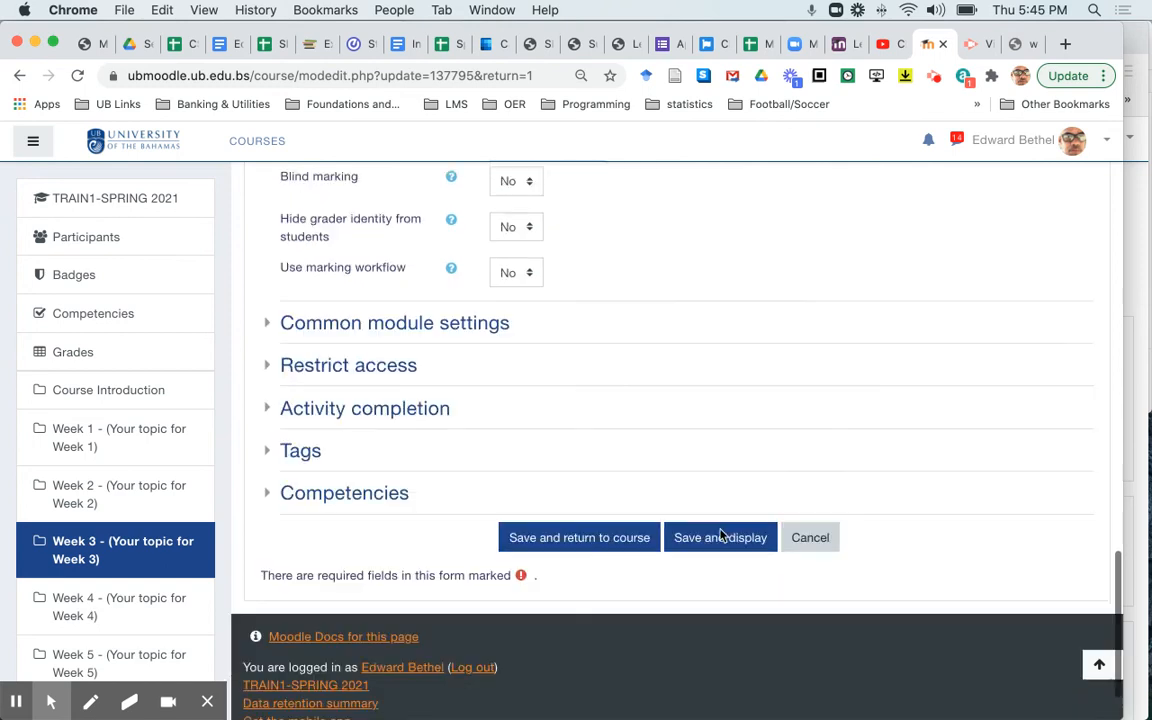
pyautogui.click(705, 517)
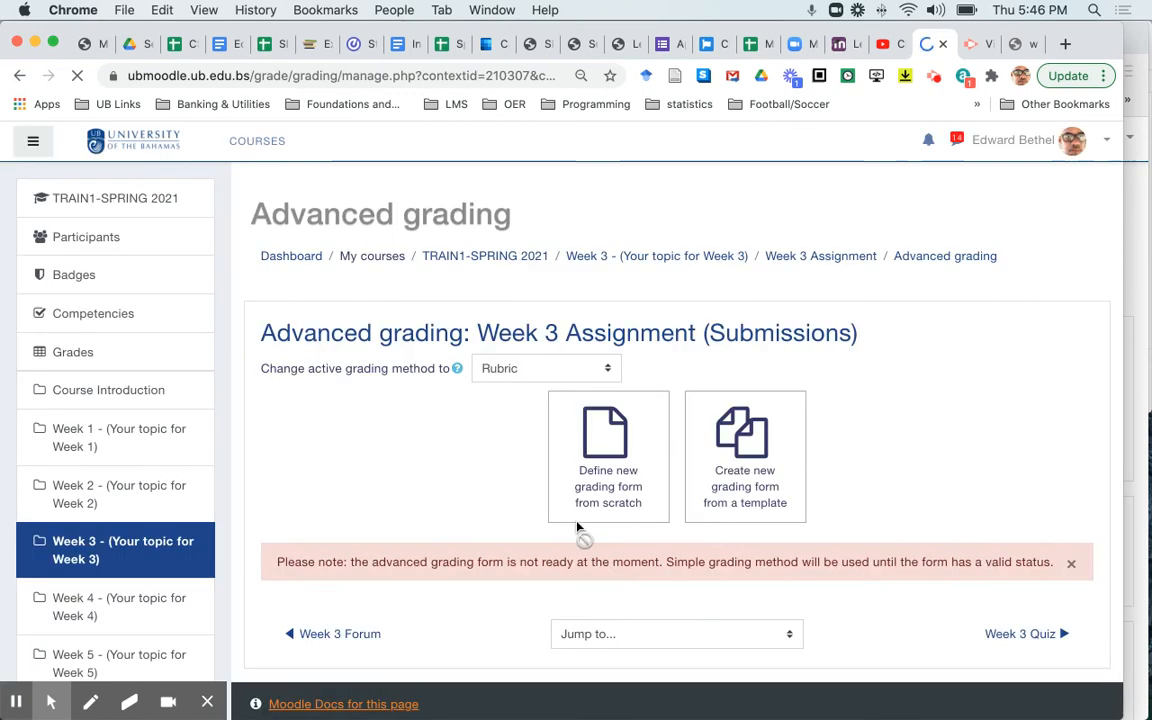
# - Define a new grading form from scratch and name it as the rubric for the assignment
pyautogui.click(626, 470)
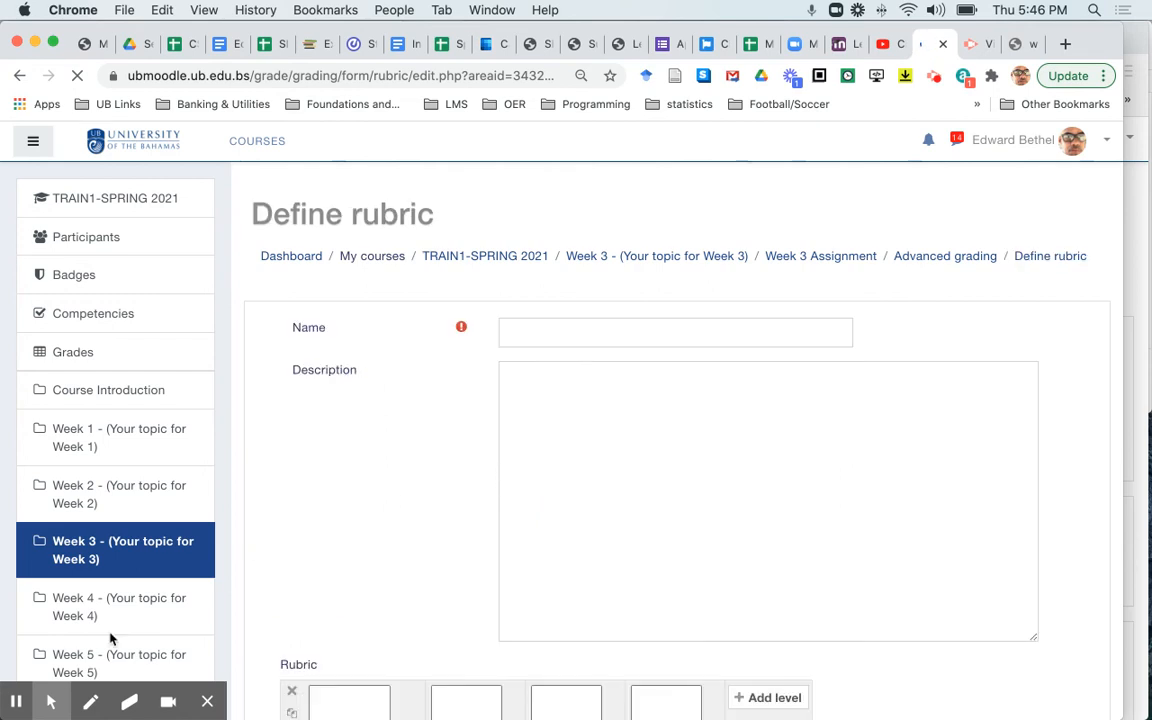
pyautogui.click(18, 705)
pyautogui.click(18, 705)
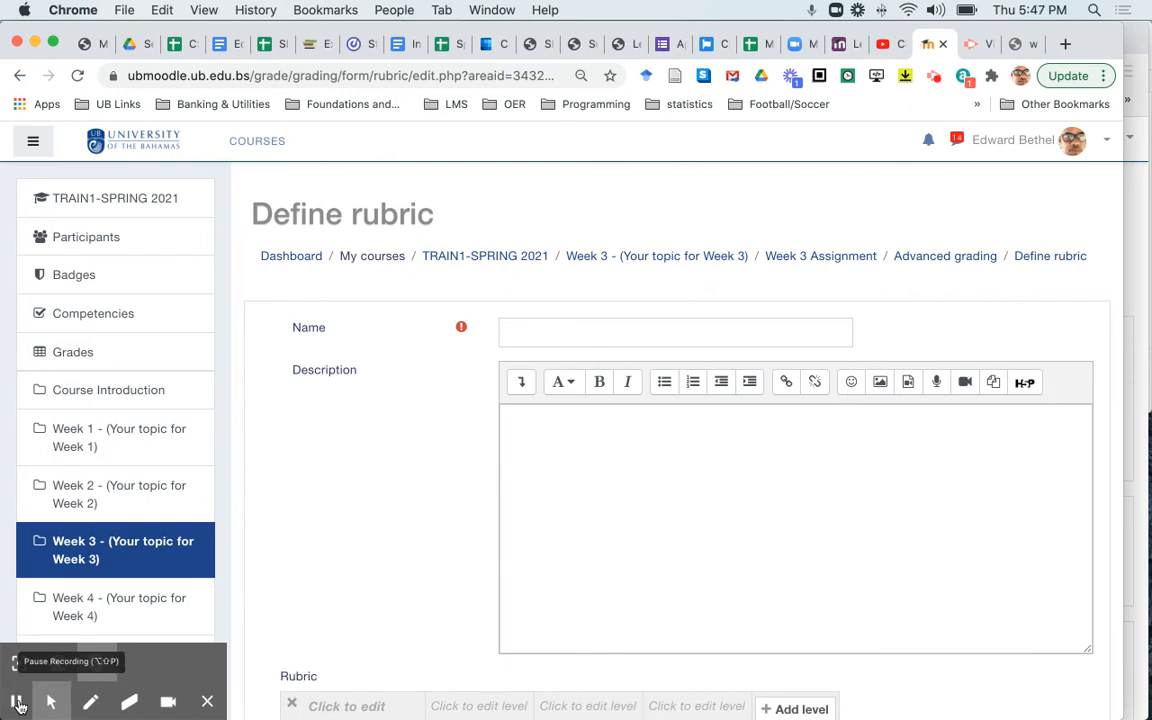
pyautogui.click(566, 331)
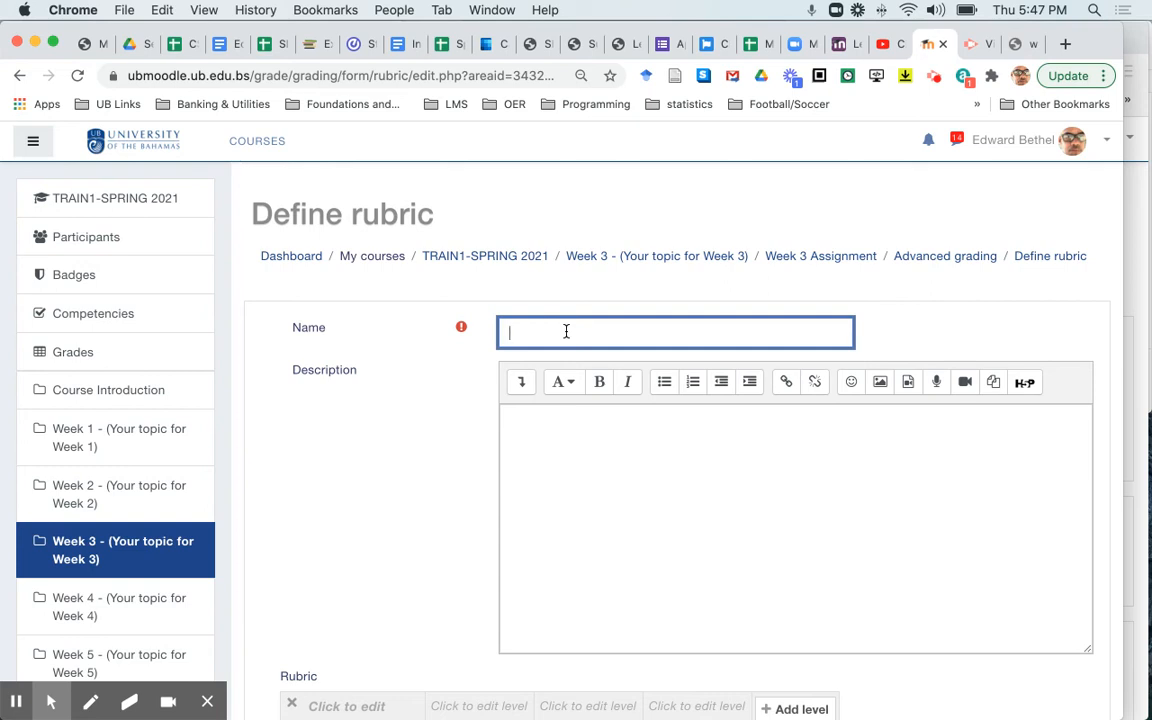
pyautogui.write('ru')
pyautogui.write('bric for ')
pyautogui.write('ass')
# - Name the first rubric criterion "Organization" and describe its 0-point level as "No clear organizational logic"
pyautogui.scroll(-5, 381, 443)
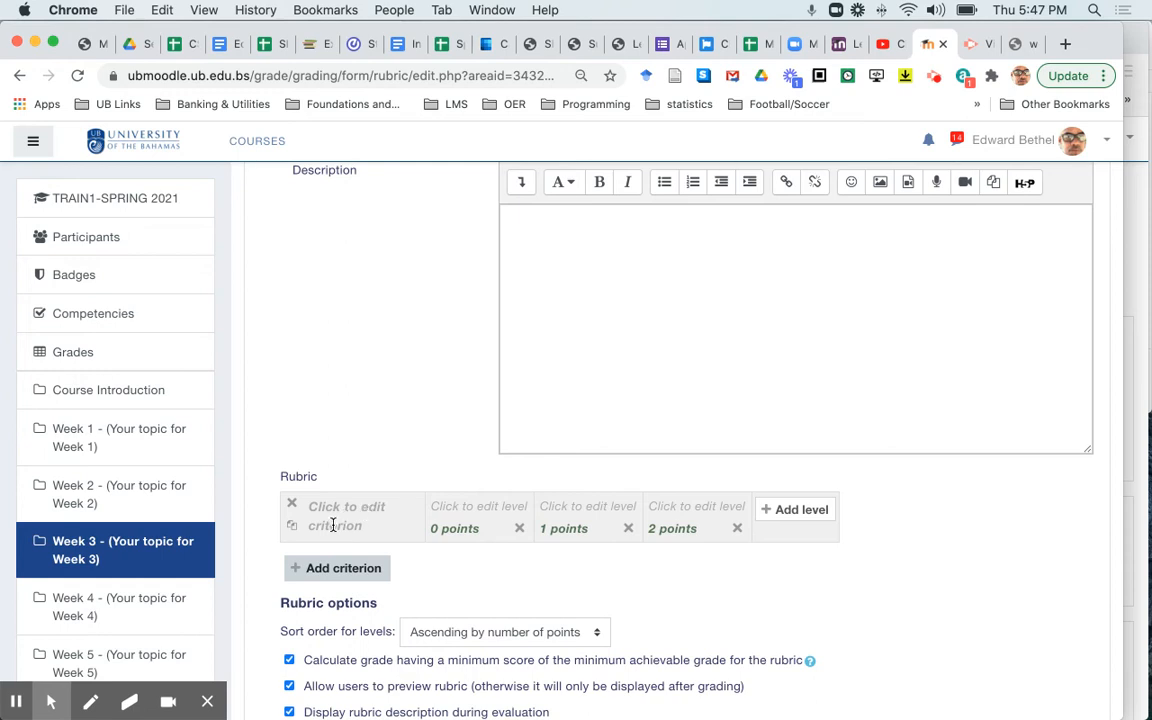
pyautogui.click(333, 525)
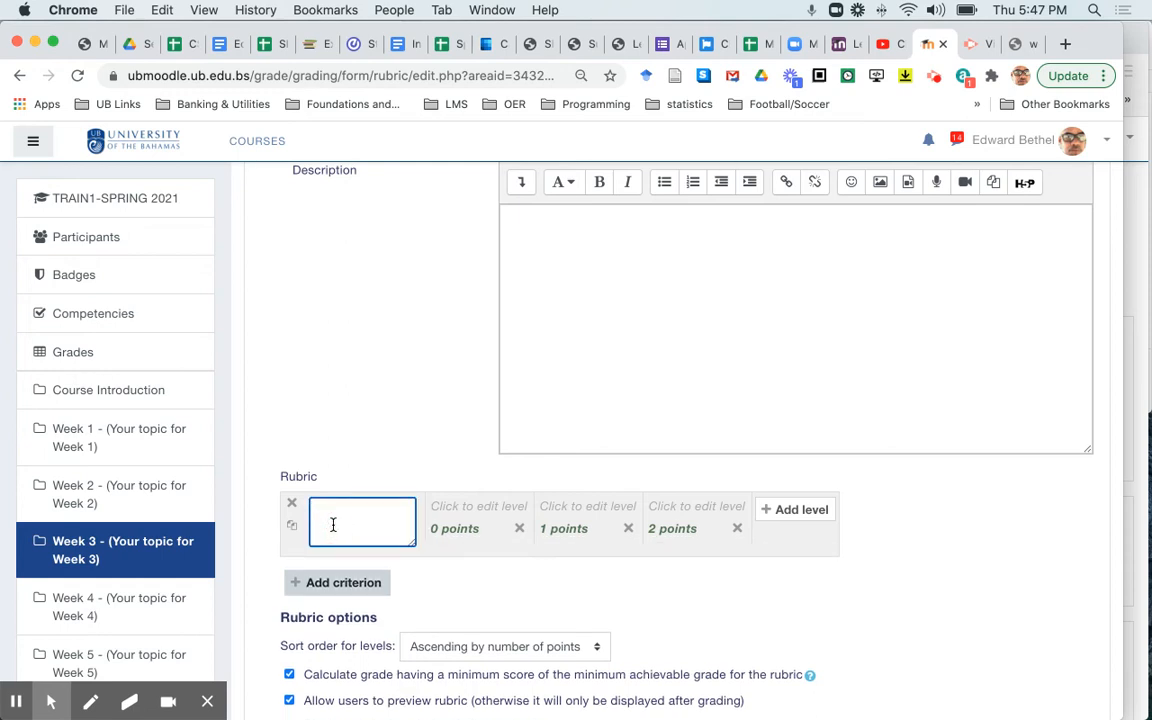
pyautogui.write('Organization')
pyautogui.click(487, 511)
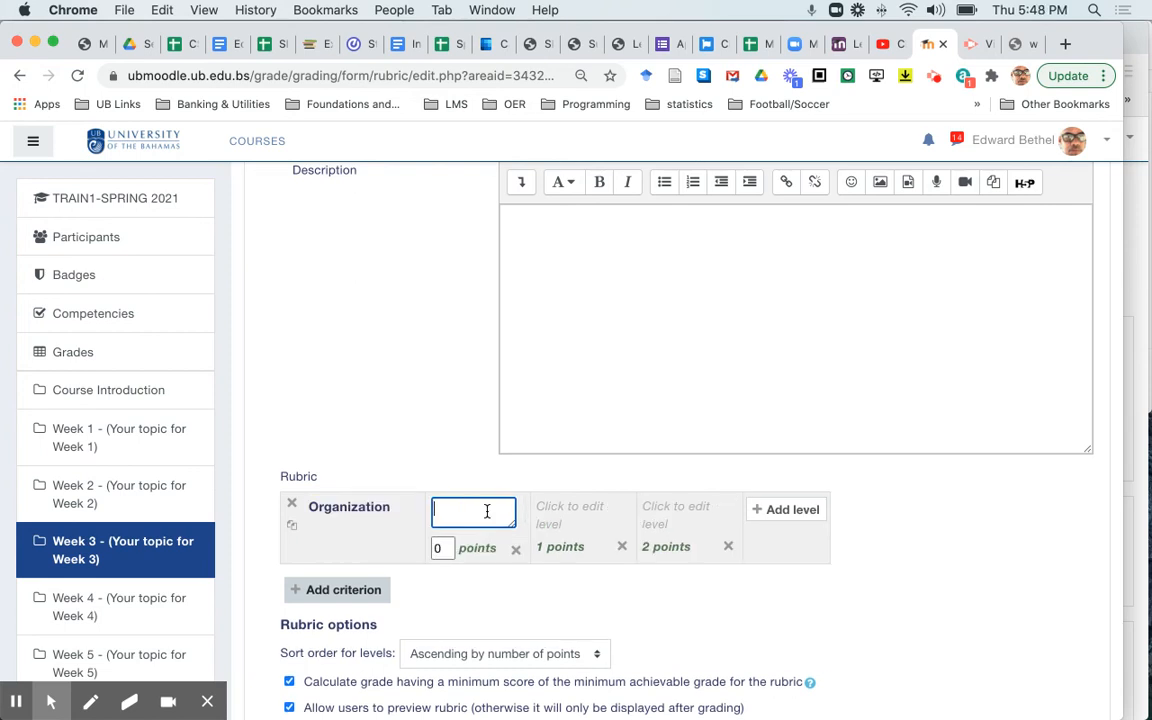
pyautogui.write('No clear')
pyautogui.write(' organizational')
pyautogui.write('logic')
# - Describe the Organization criterion's 1-point level as "Essay divided into paragraphs but no logic to arrangement"
pyautogui.click(577, 511)
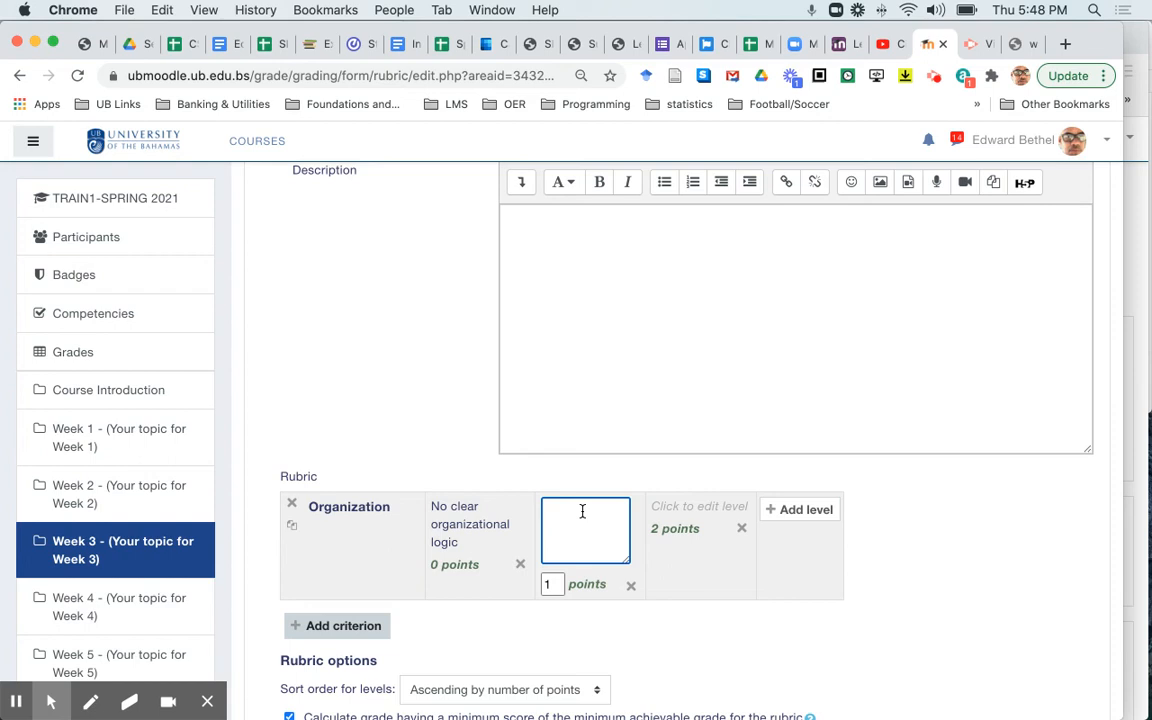
pyautogui.write('Limited org')
pyautogui.press('BackSpace')
pyautogui.press('BackSpace')
pyautogui.press('BackSpace')
pyautogui.press('BackSpace')
pyautogui.press('BackSpace')
pyautogui.press('BackSpace')
pyautogui.press('BackSpace')
pyautogui.write('Essay divided into paragraphs but no')
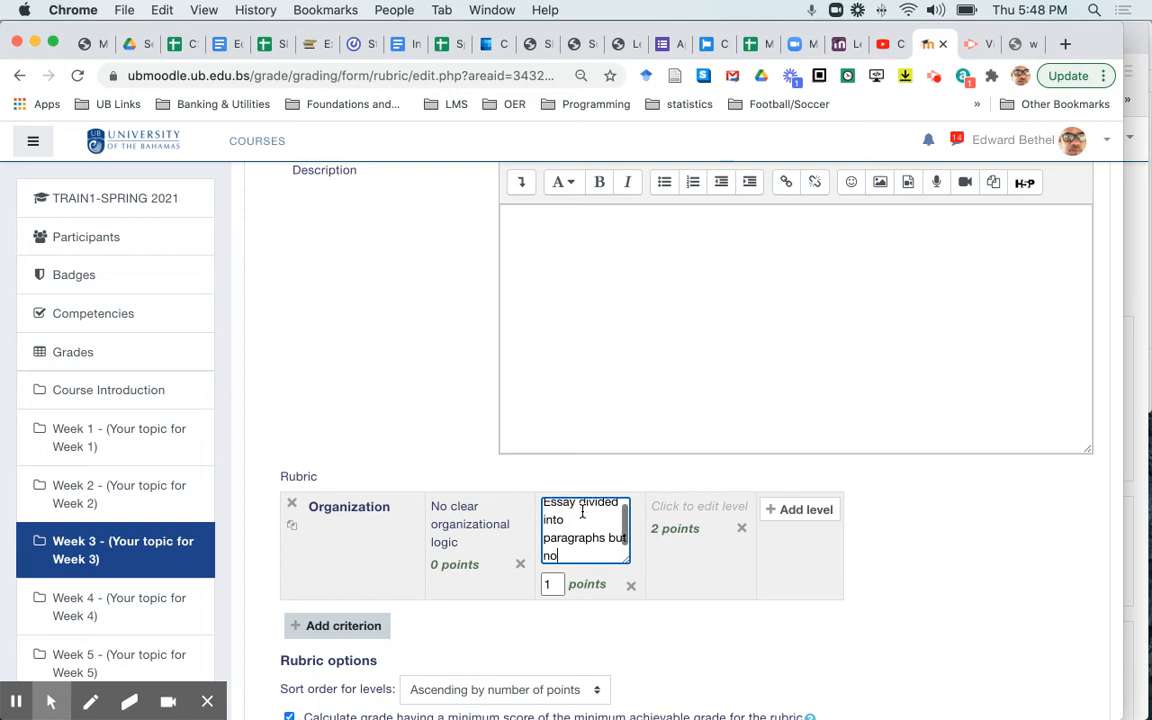
pyautogui.write(' lgoic')
pyautogui.press('BackSpace')
pyautogui.press('BackSpace')
pyautogui.press('BackSpace')
pyautogui.press('BackSpace')
pyautogui.write('ogic to arrangement')
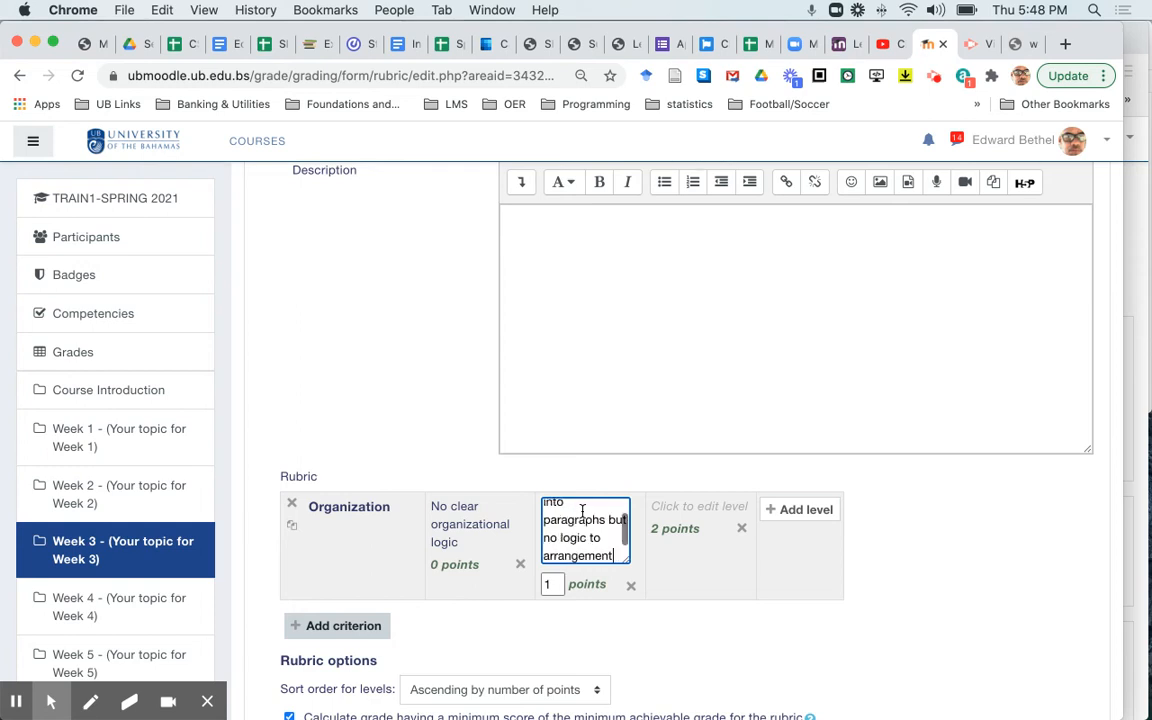
# - Describe the Organization criterion's 2-point level as "Clear understanding and demonstration of essay organization"
pyautogui.click(712, 510)
pyautogui.write('Clear and')
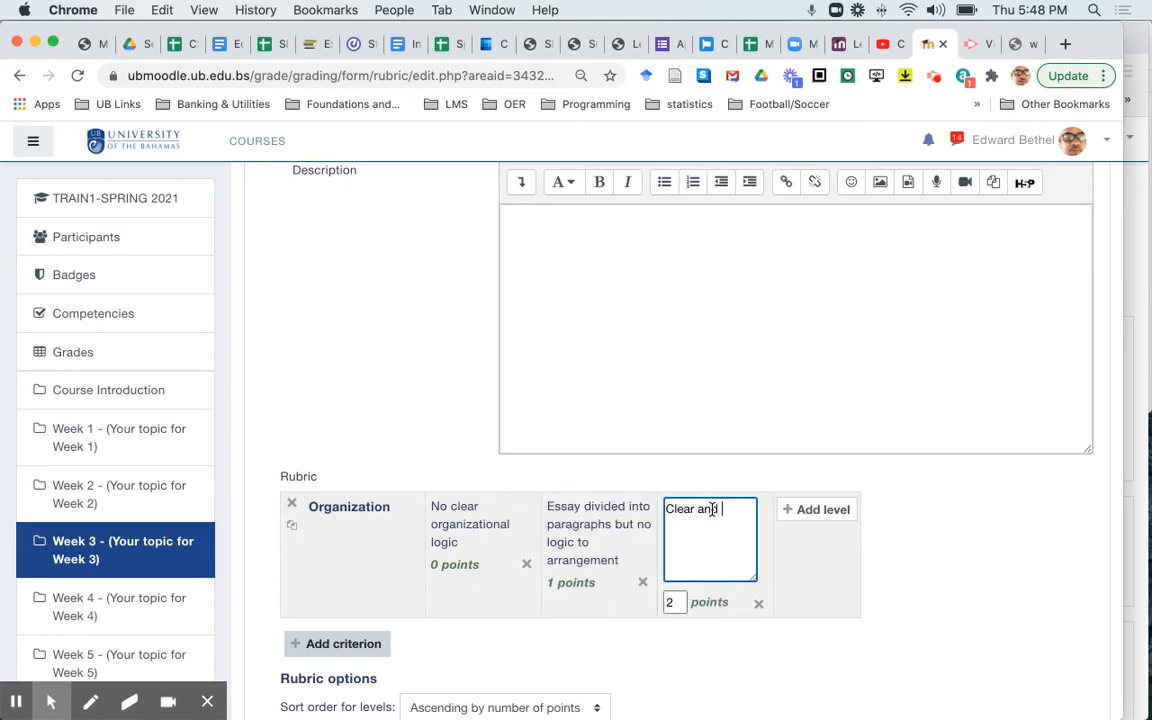
pyautogui.press('BackSpace')
pyautogui.press('BackSpace')
pyautogui.write('understanding and e')
pyautogui.write('emonstratio')
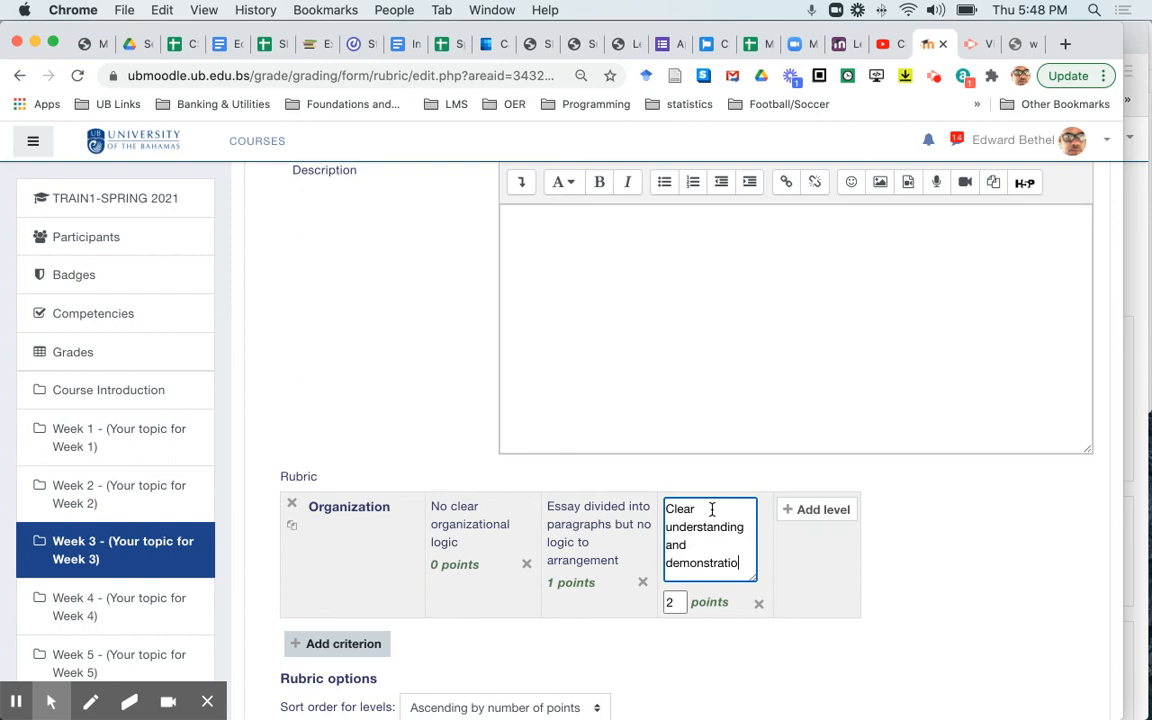
pyautogui.write('n of ')
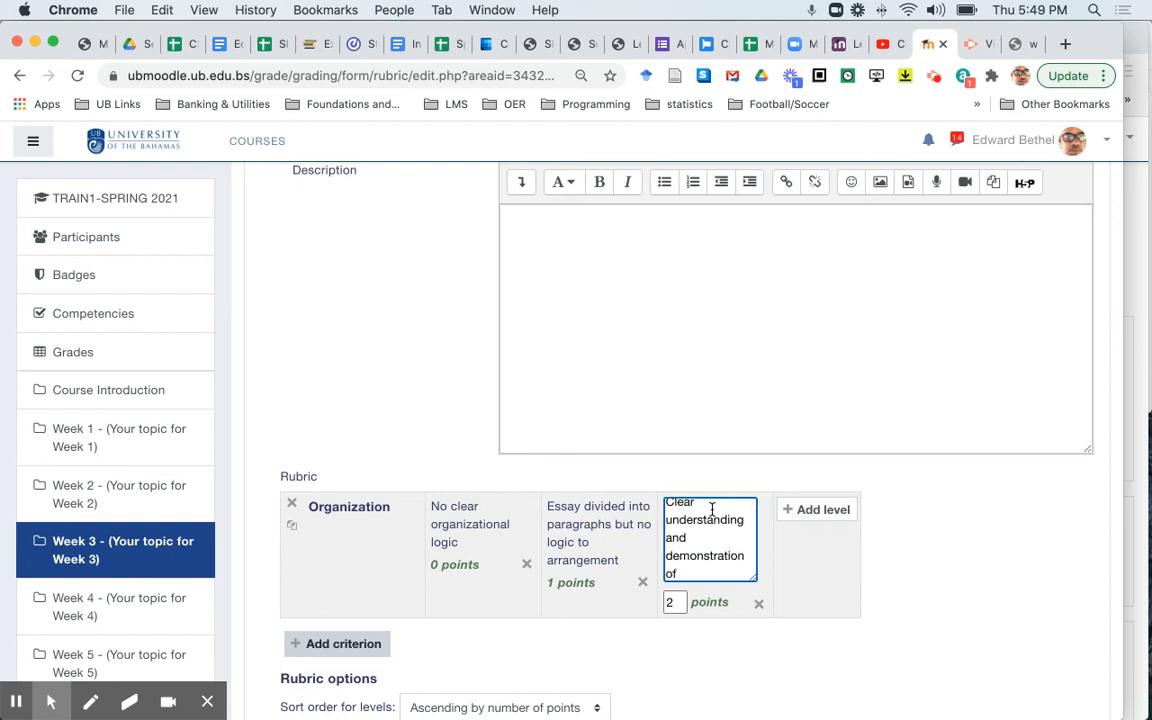
pyautogui.write('essay organization')
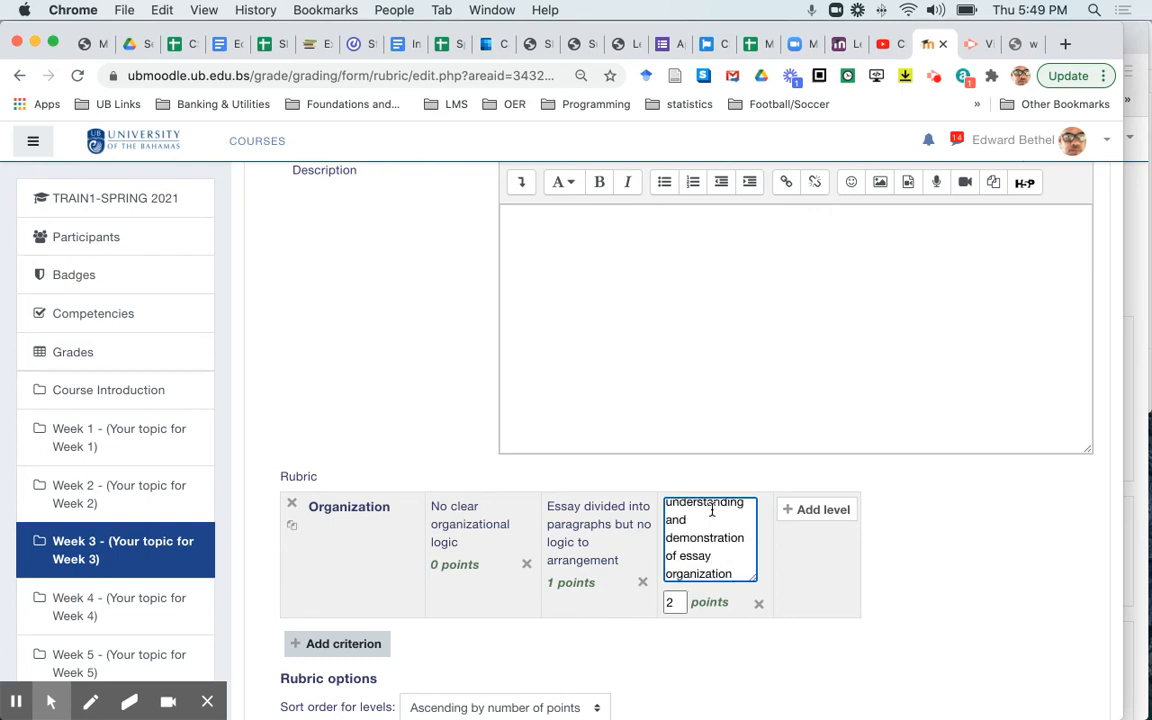
# - Add a 3-point Organization level reading "Paragraphing assists in the organization of the essay and clarifies arguments", and add another criterion
pyautogui.click(820, 510)
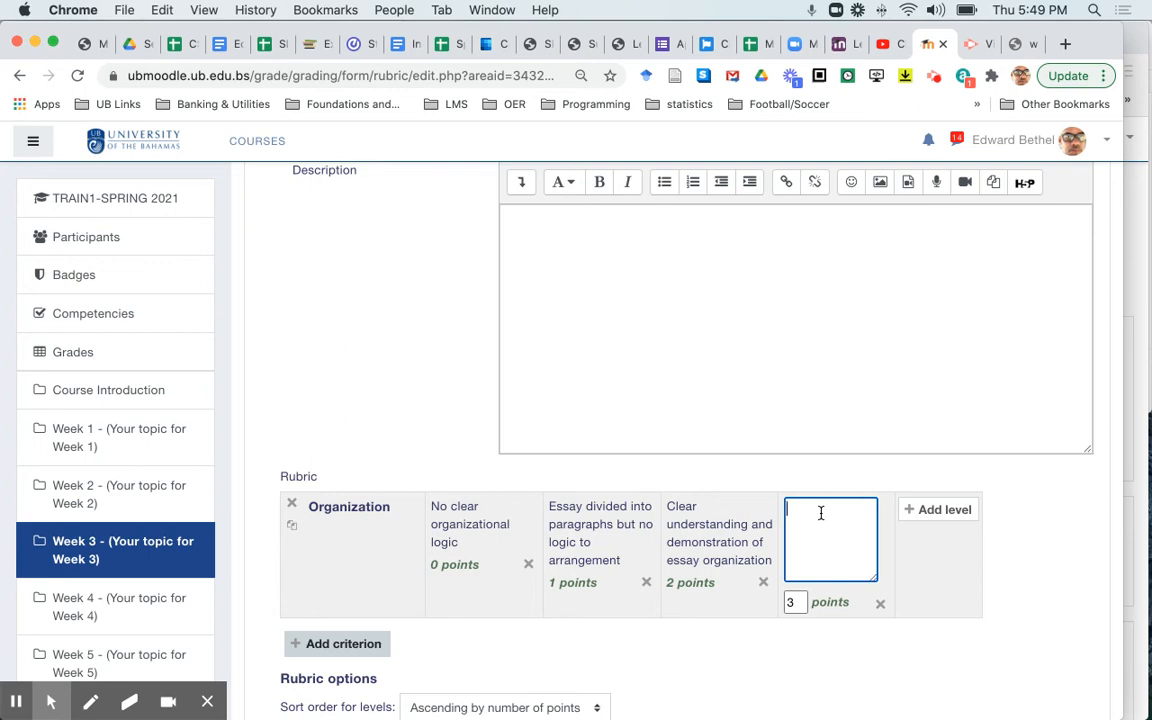
pyautogui.write('Paragraphing assists in the organization of the essay and clarif')
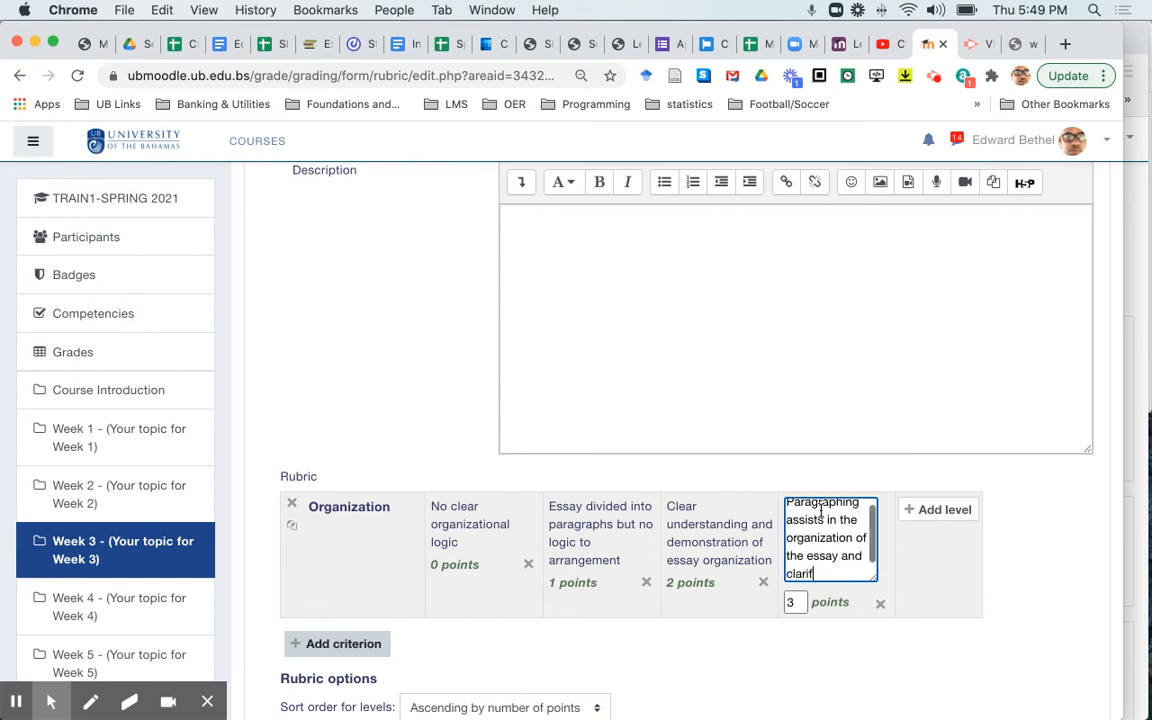
pyautogui.write('ies arguments')
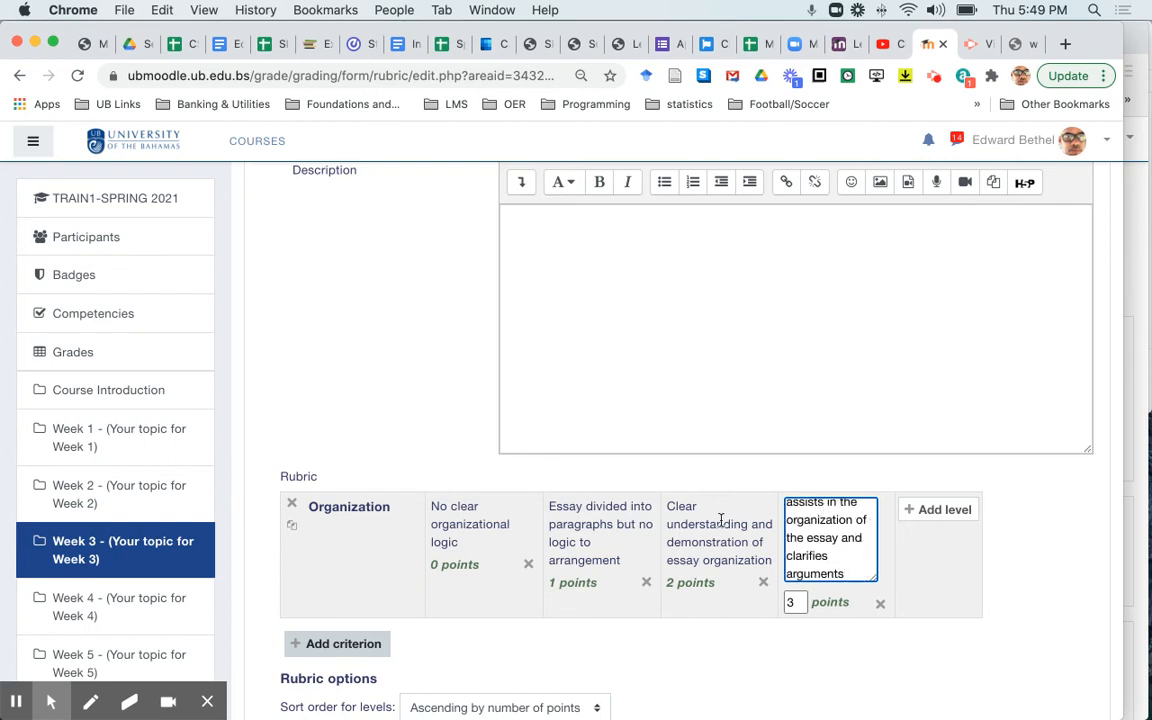
pyautogui.click(343, 644)
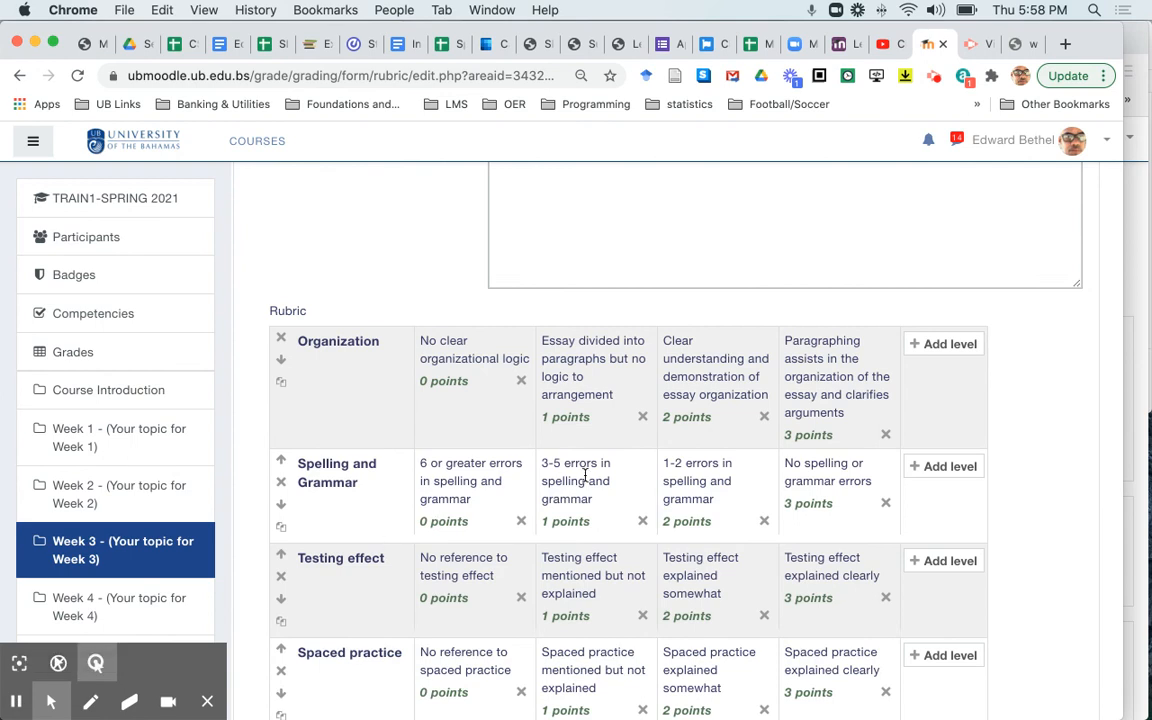
# - Review all the rubric criteria and their point levels from Organization to Conclusion, including the editable points of Conclusion's 1-point level
pyautogui.scroll(-3, 585, 475)
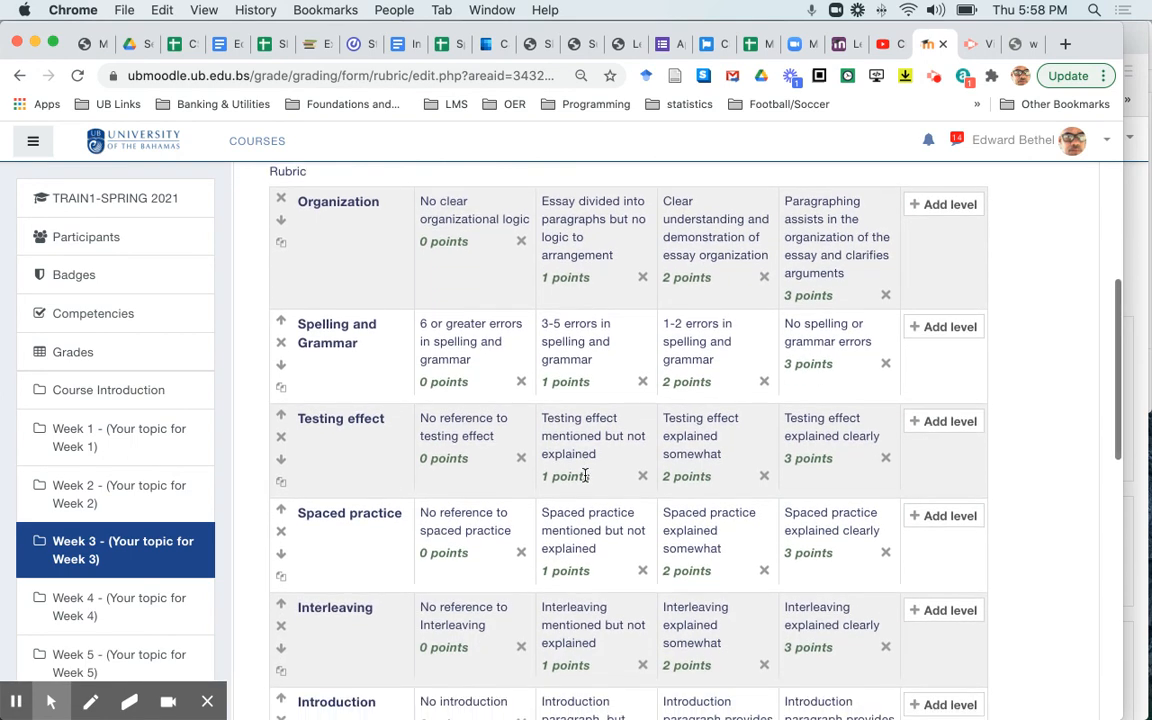
pyautogui.scroll(-1, 585, 475)
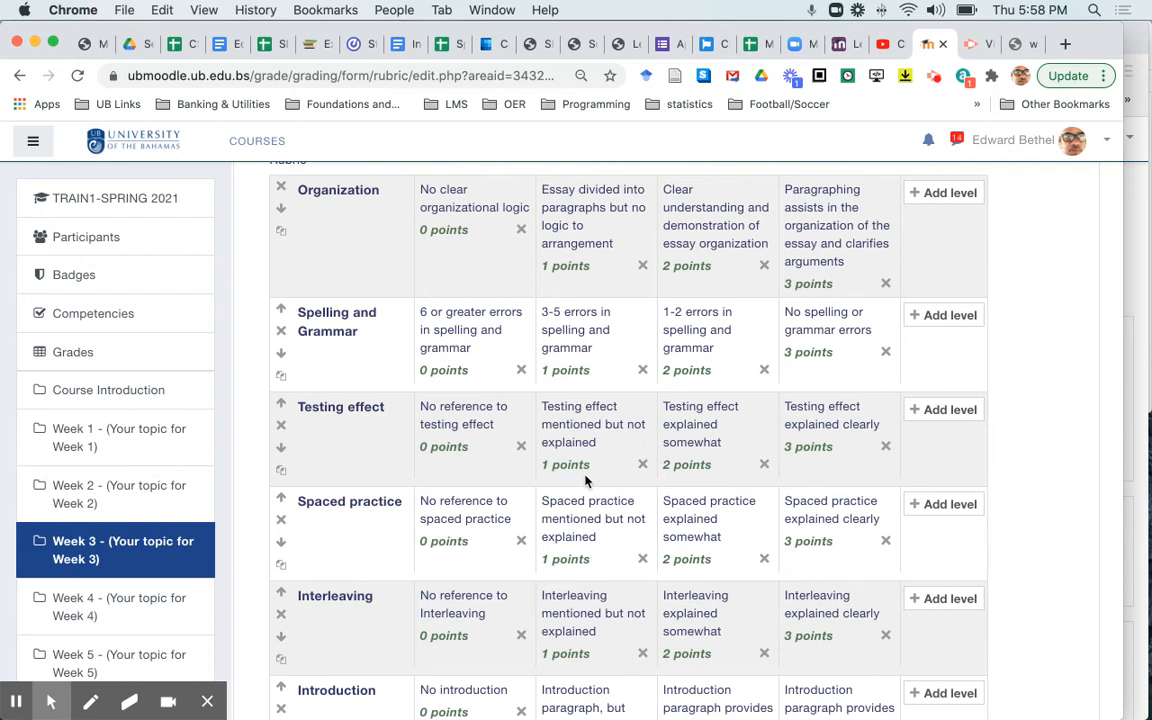
pyautogui.scroll(-5, 585, 480)
pyautogui.scroll(5, 586, 481)
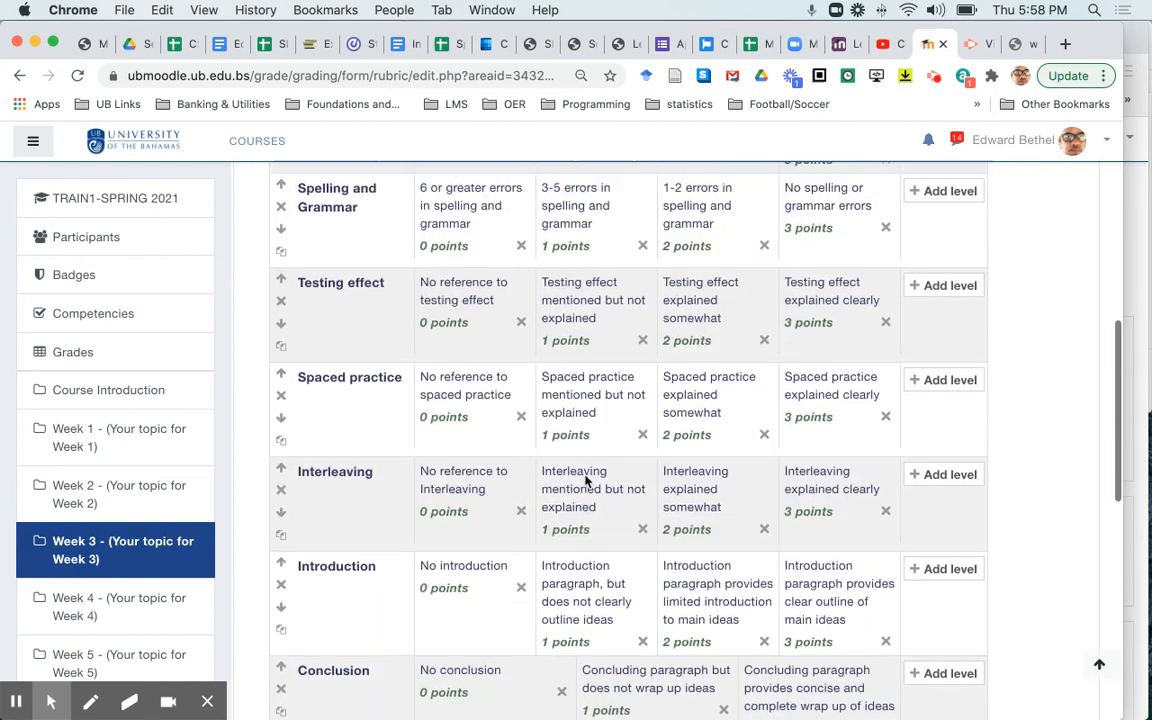
pyautogui.scroll(-4, 586, 478)
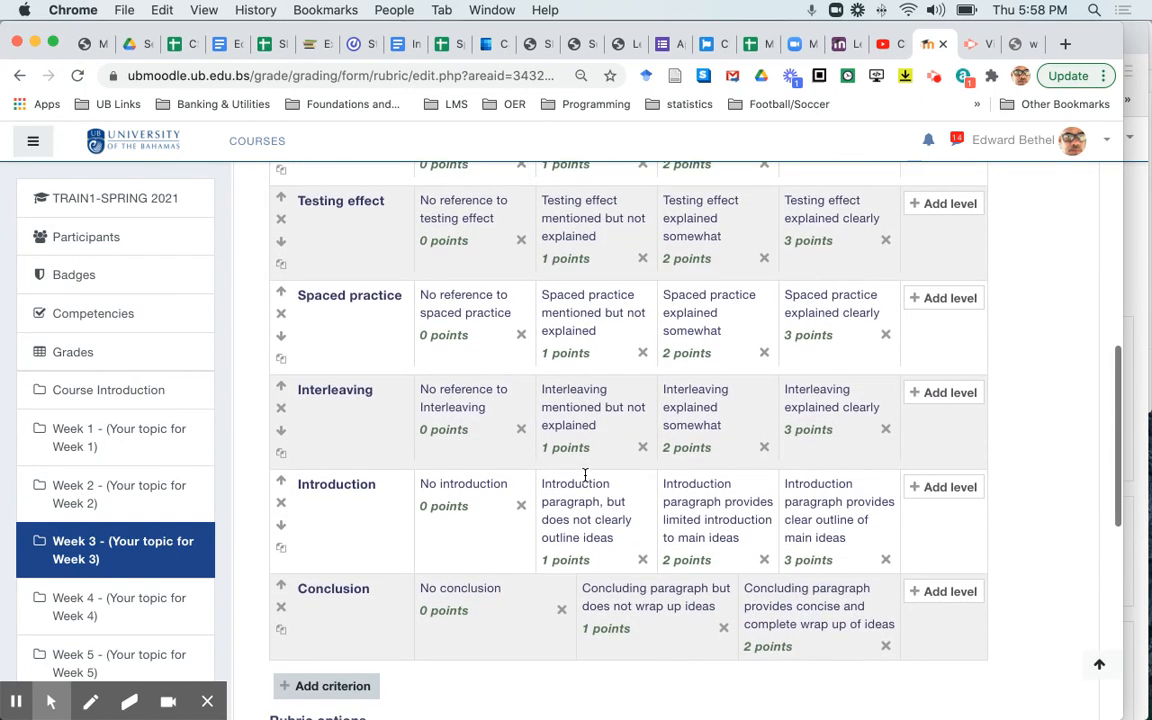
pyautogui.scroll(5, 508, 600)
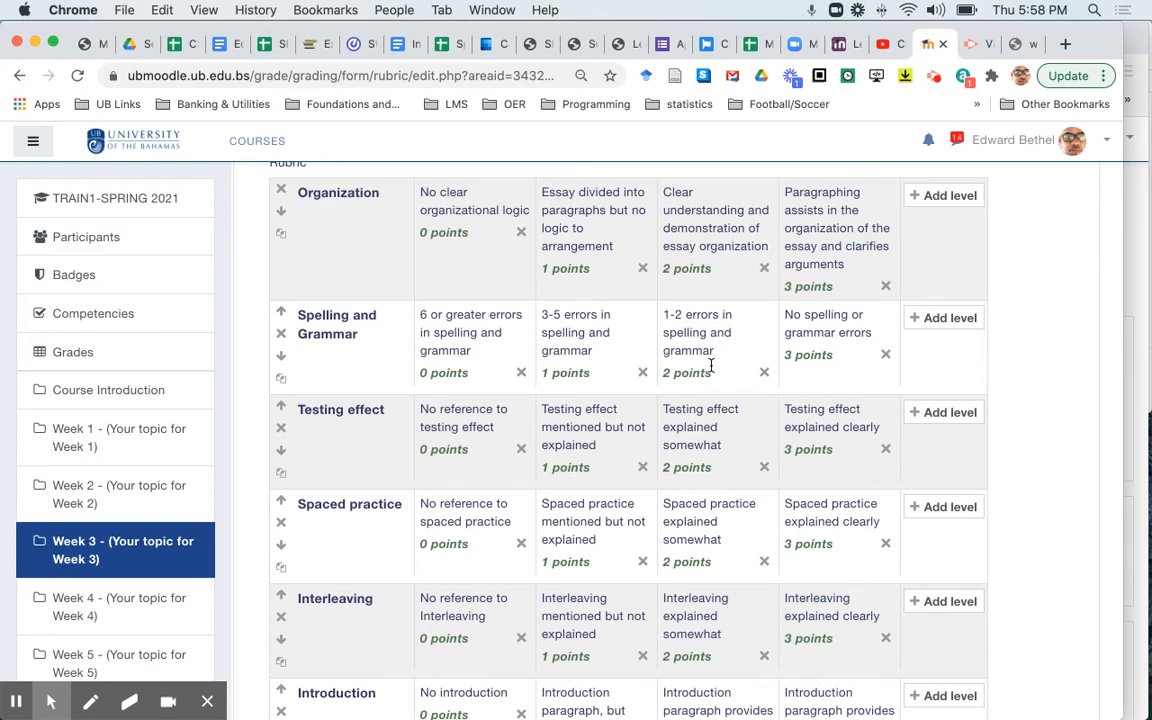
pyautogui.scroll(-5, 711, 365)
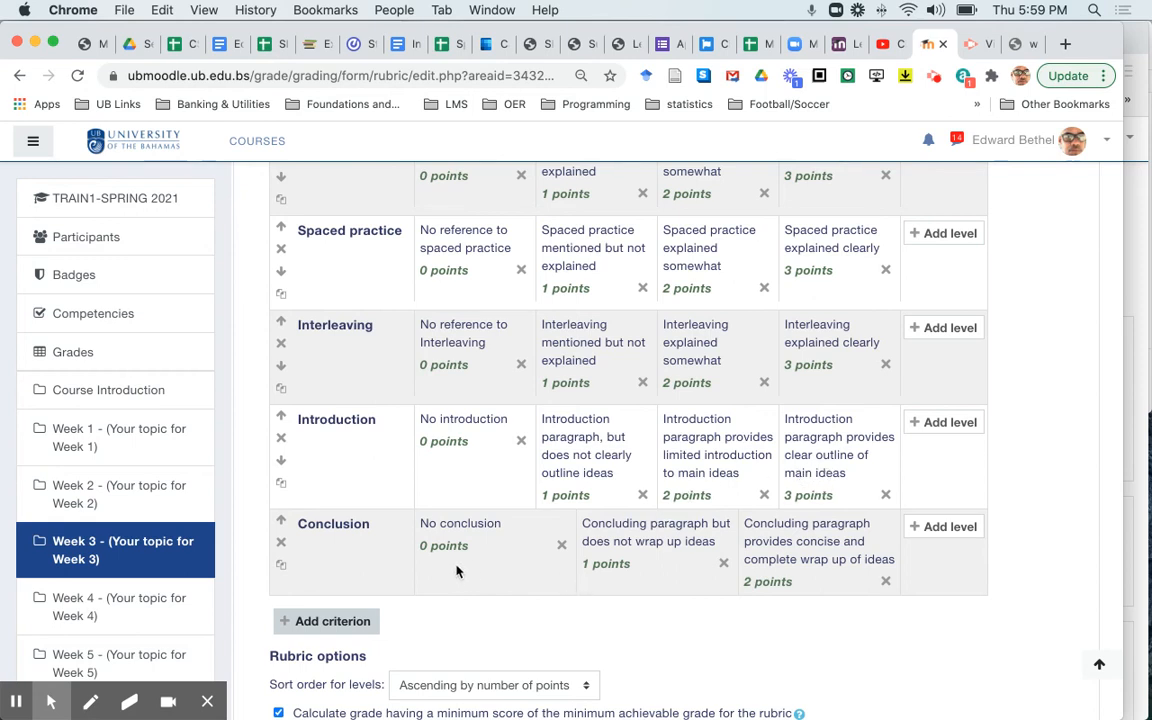
pyautogui.click(596, 568)
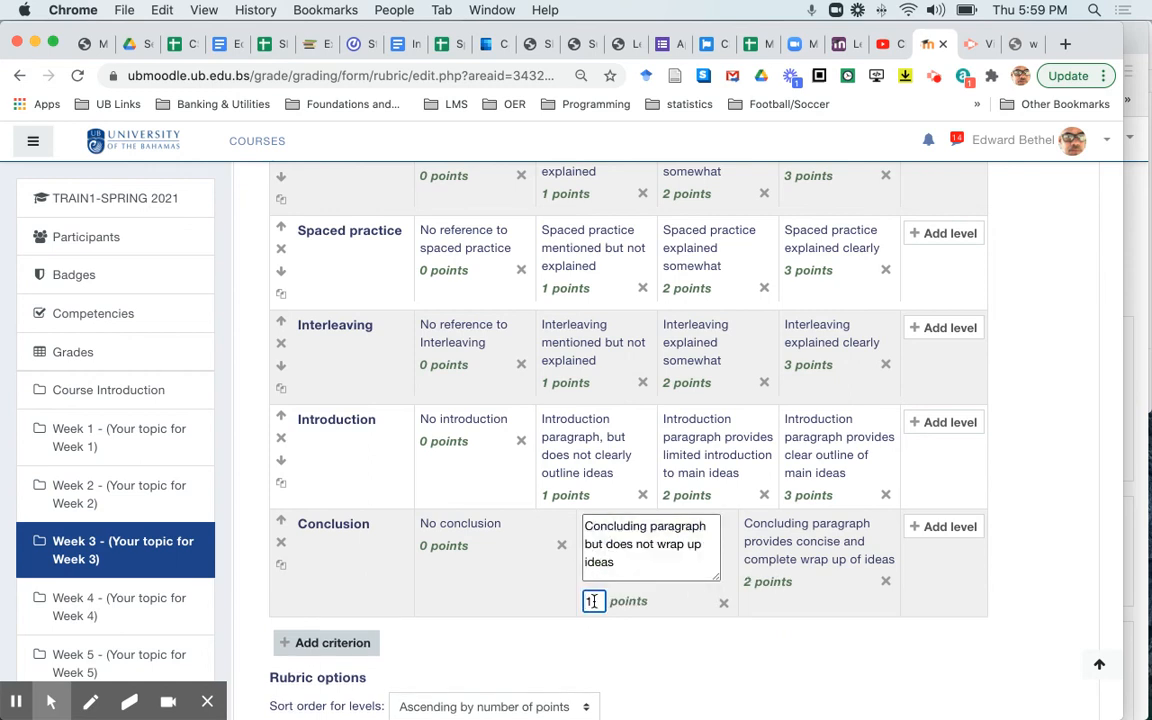
pyautogui.click(672, 649)
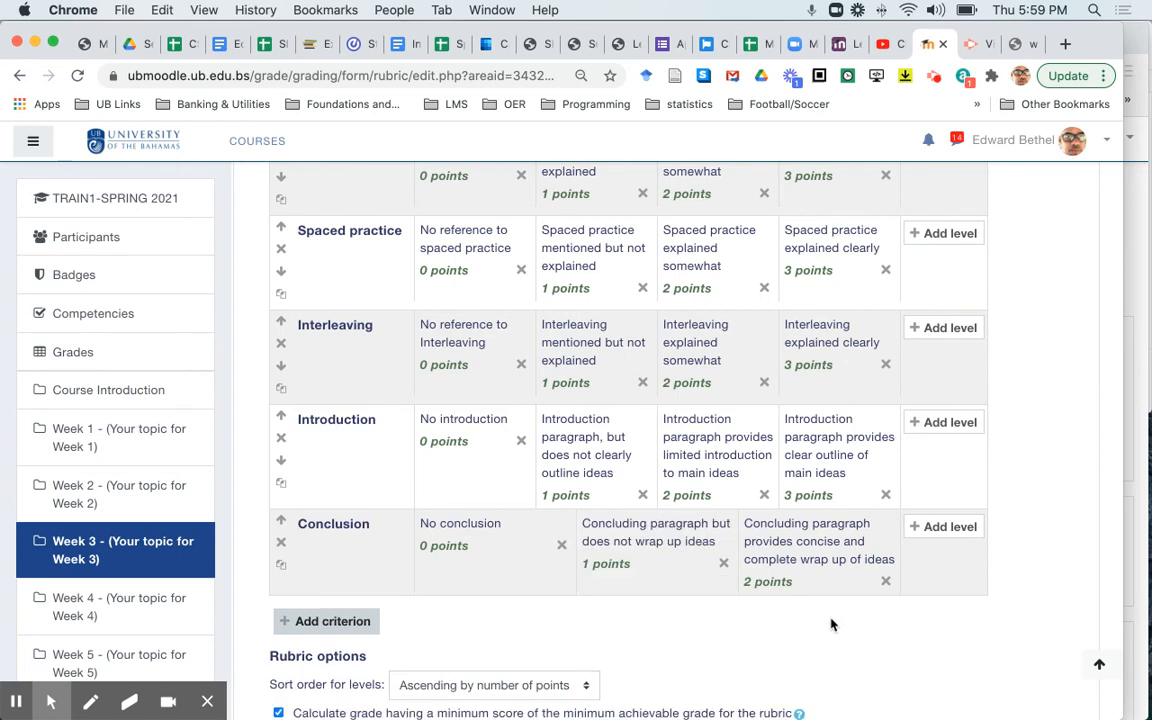
pyautogui.scroll(5, 830, 624)
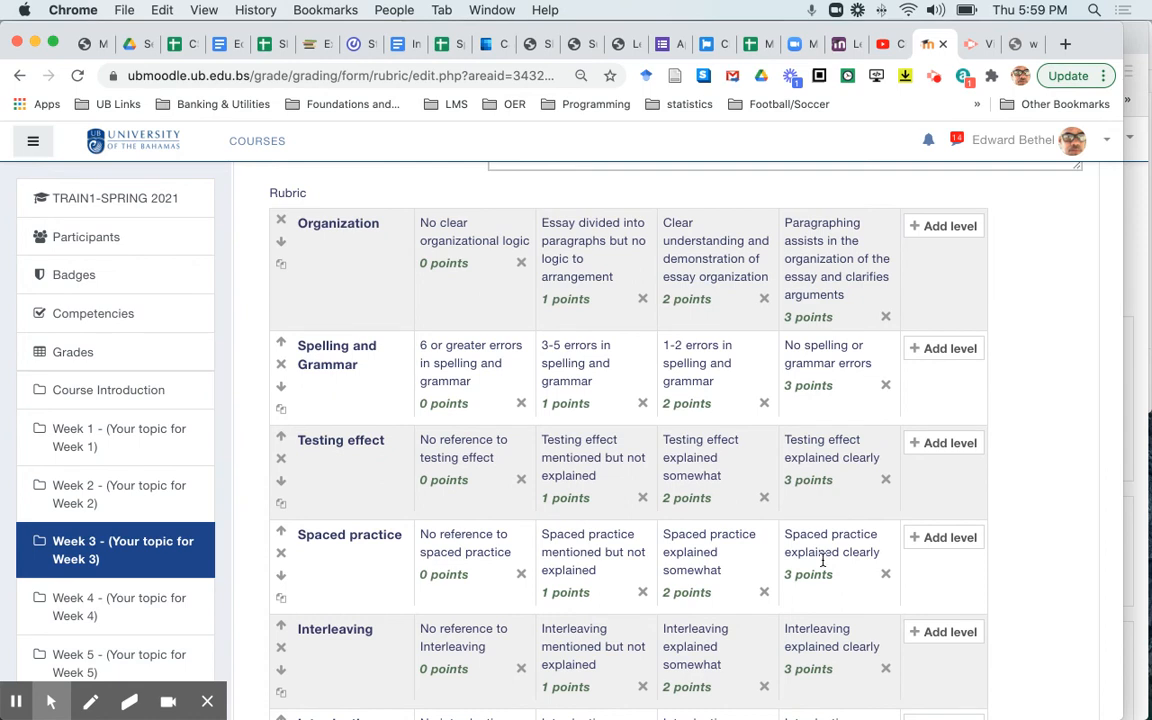
pyautogui.scroll(-2, 826, 650)
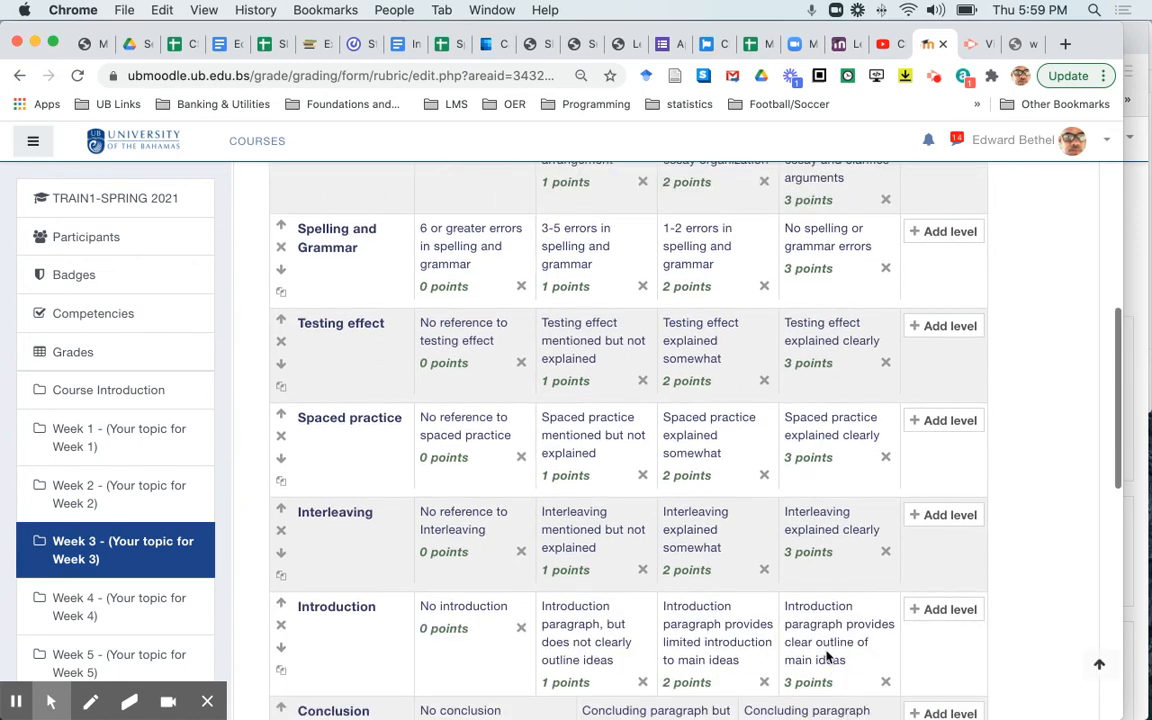
pyautogui.scroll(-2, 828, 657)
pyautogui.scroll(-1, 822, 635)
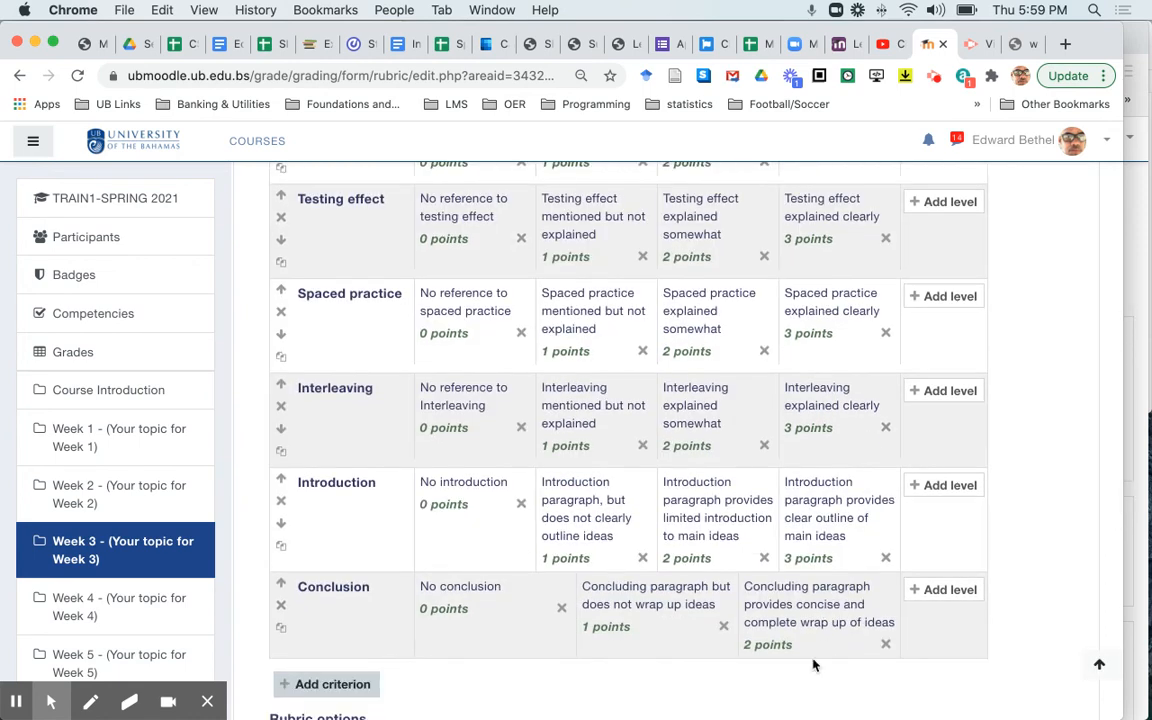
# - Keep the rubric options as they are, and save the rubric and make it ready for use
pyautogui.scroll(-1, 790, 694)
pyautogui.scroll(-10, 790, 694)
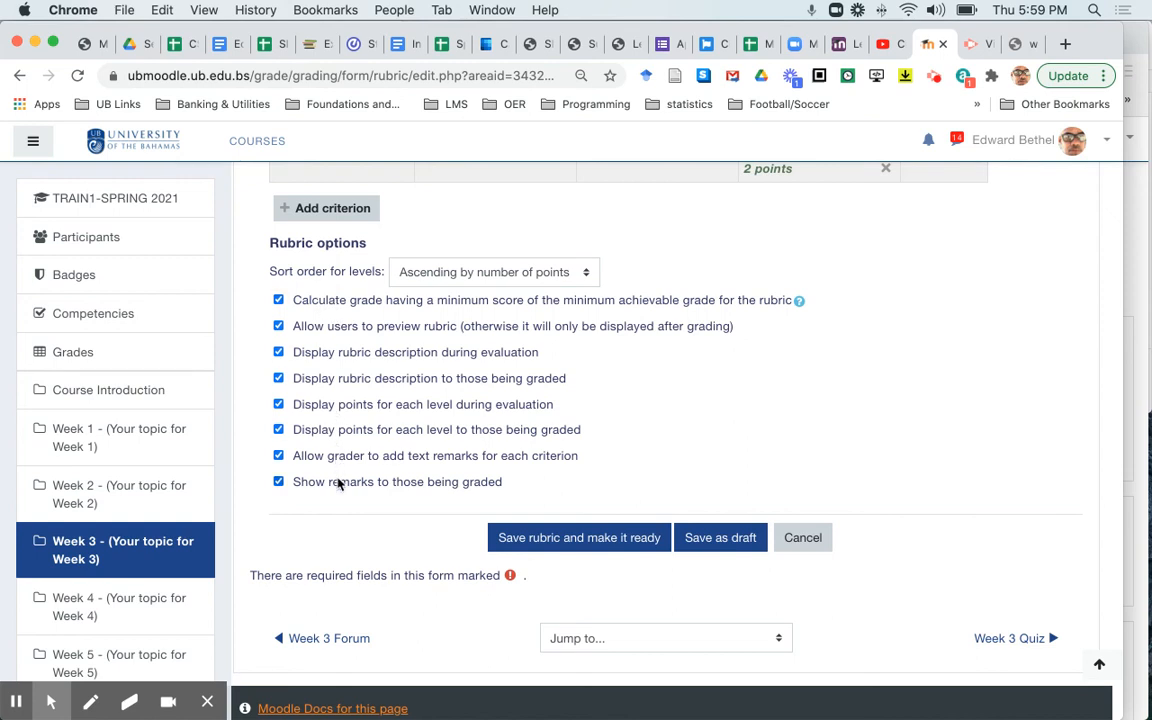
pyautogui.click(580, 542)
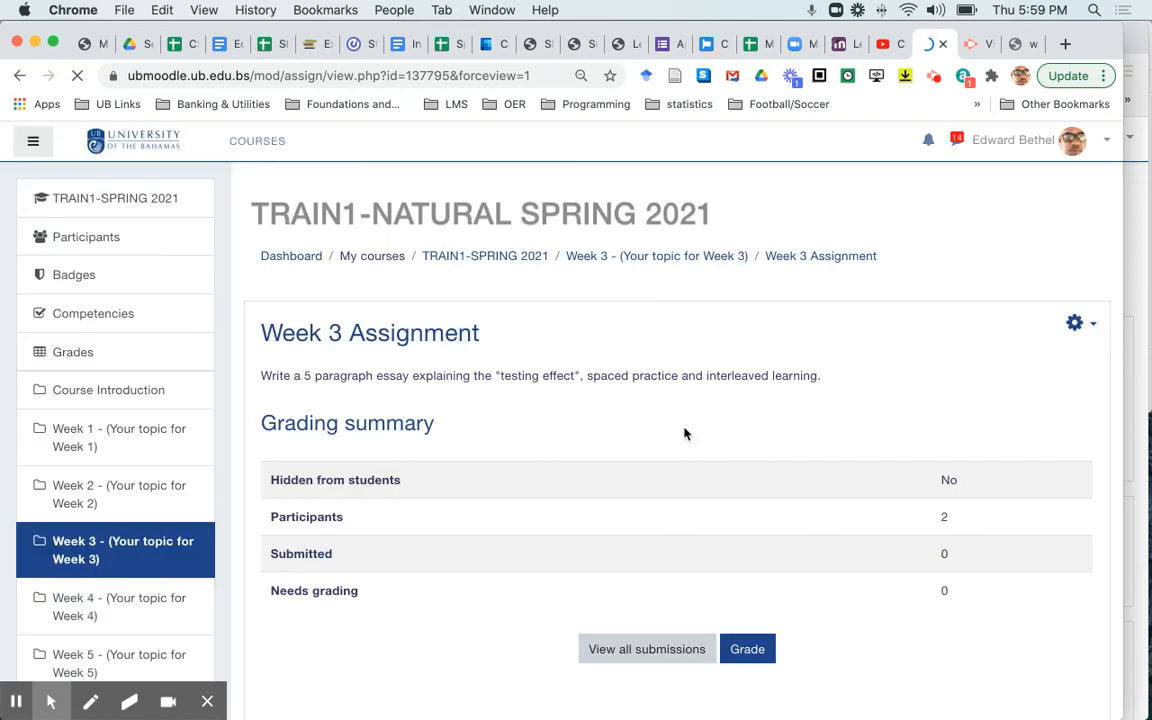
# - Open the Week 3 Assignment for grading and look across the rubric levels offered for the first student
pyautogui.click(745, 652)
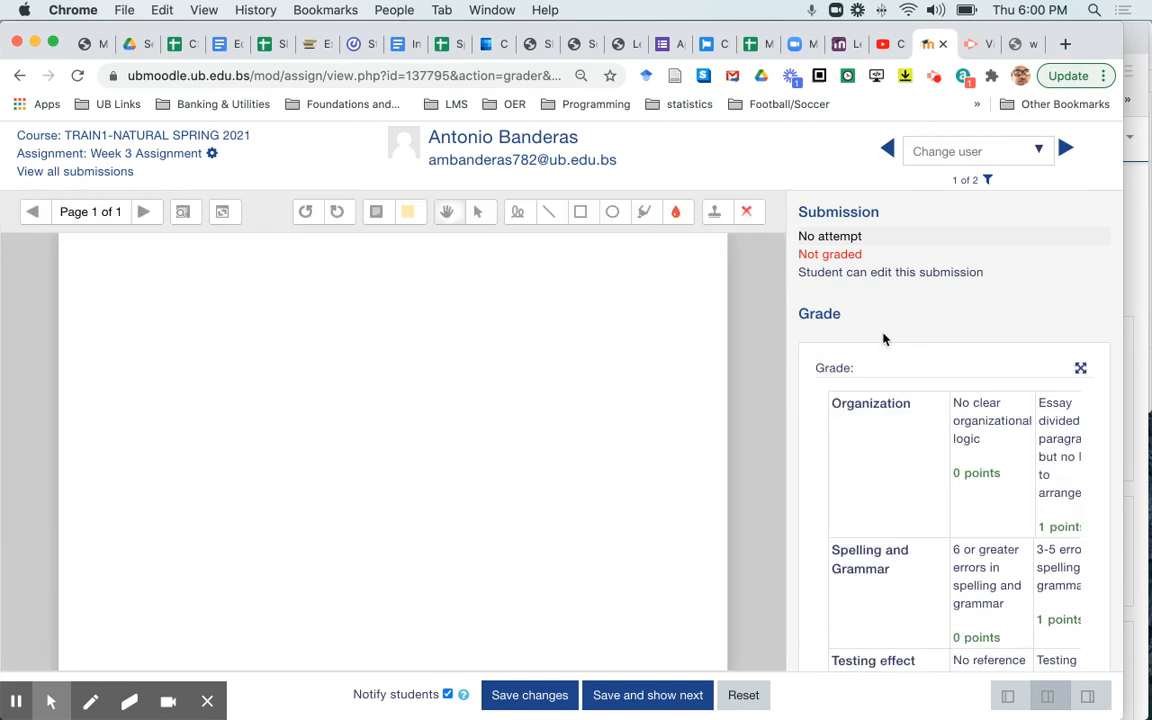
pyautogui.click(945, 458)
pyautogui.hscroll(5, 930, 456)
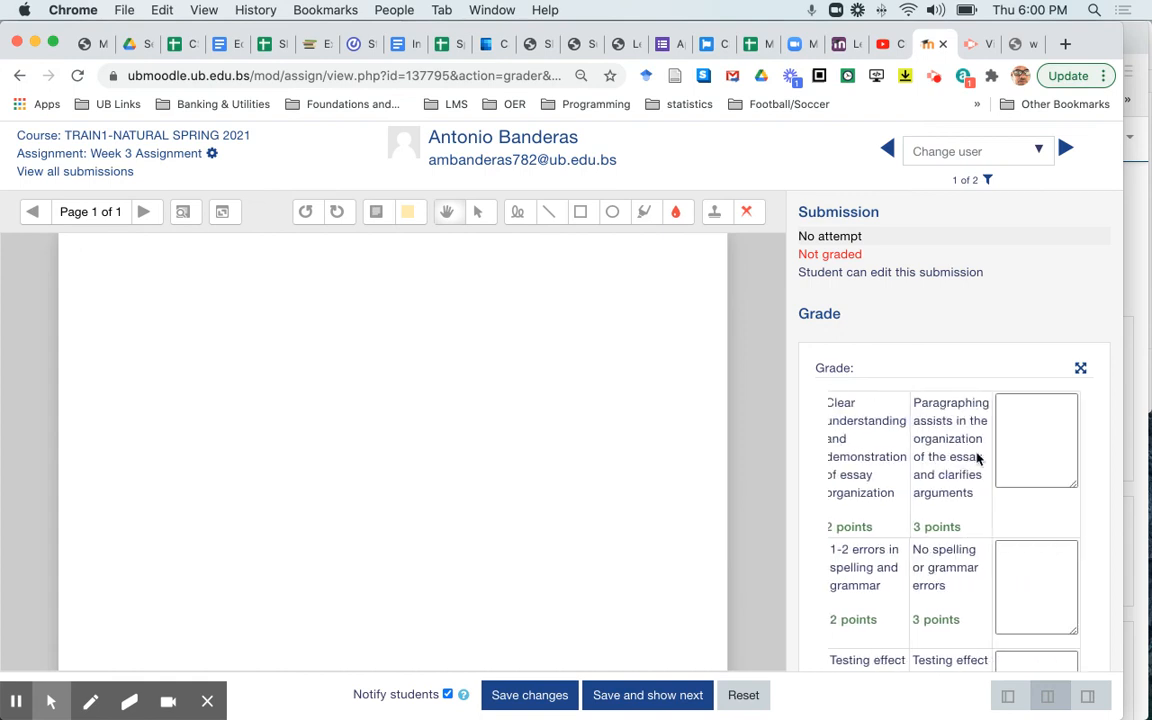
pyautogui.click(977, 458)
pyautogui.hscroll(-5, 977, 458)
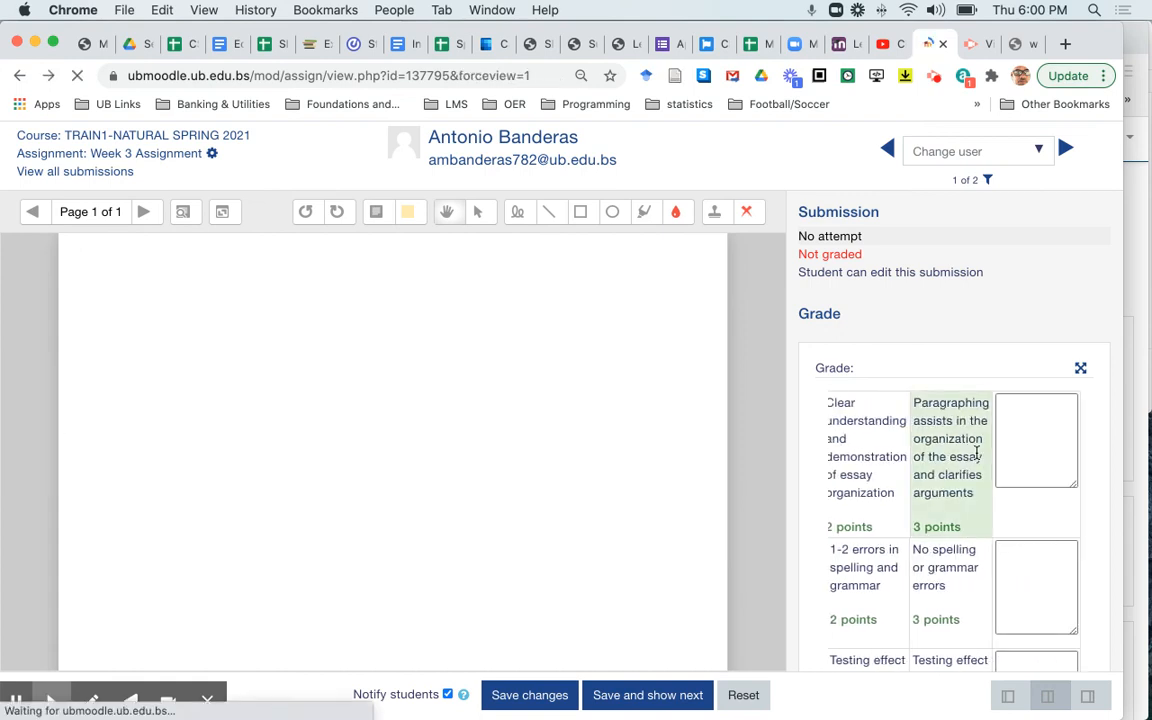
pyautogui.hscroll(5, 976, 453)
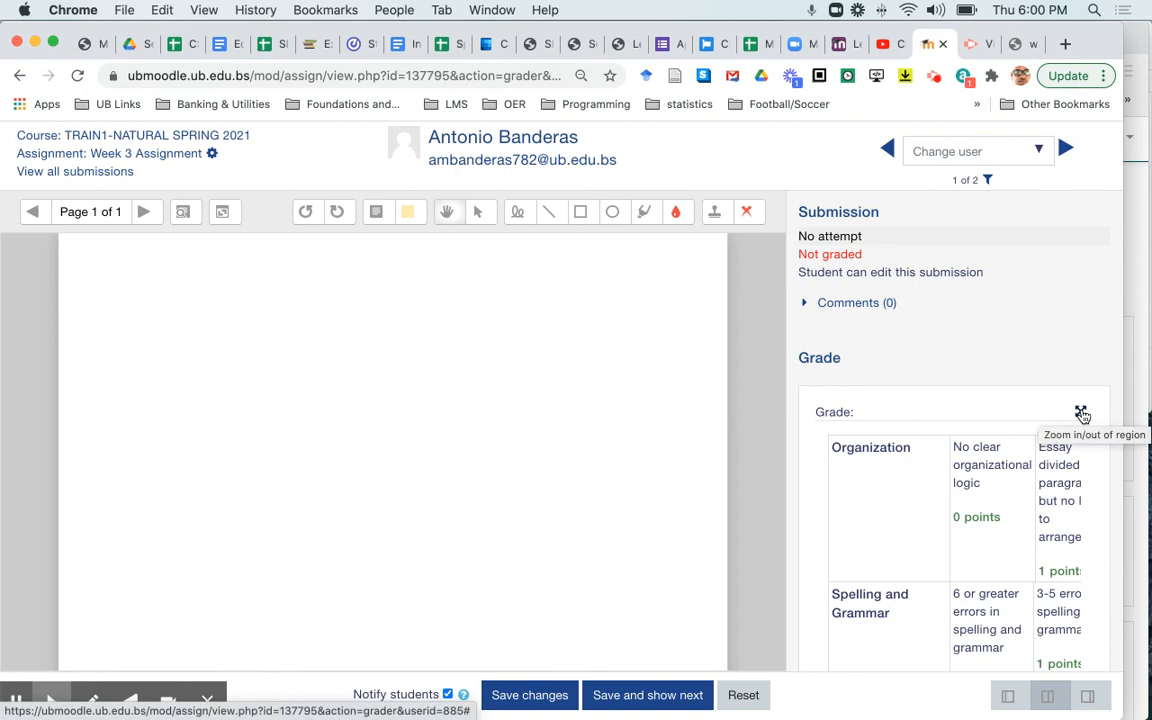
# - Enlarge the grading rubric and select the 2-point level for the student's Organization criterion
pyautogui.click(1081, 413)
pyautogui.click(590, 335)
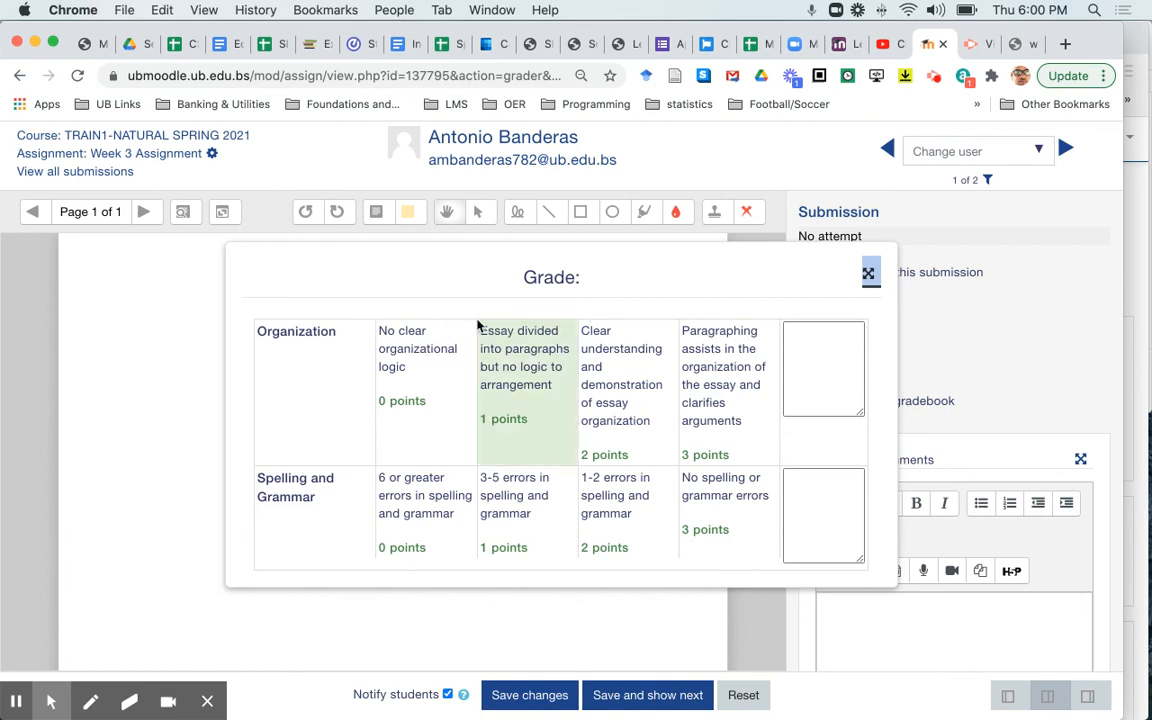
pyautogui.click(613, 377)
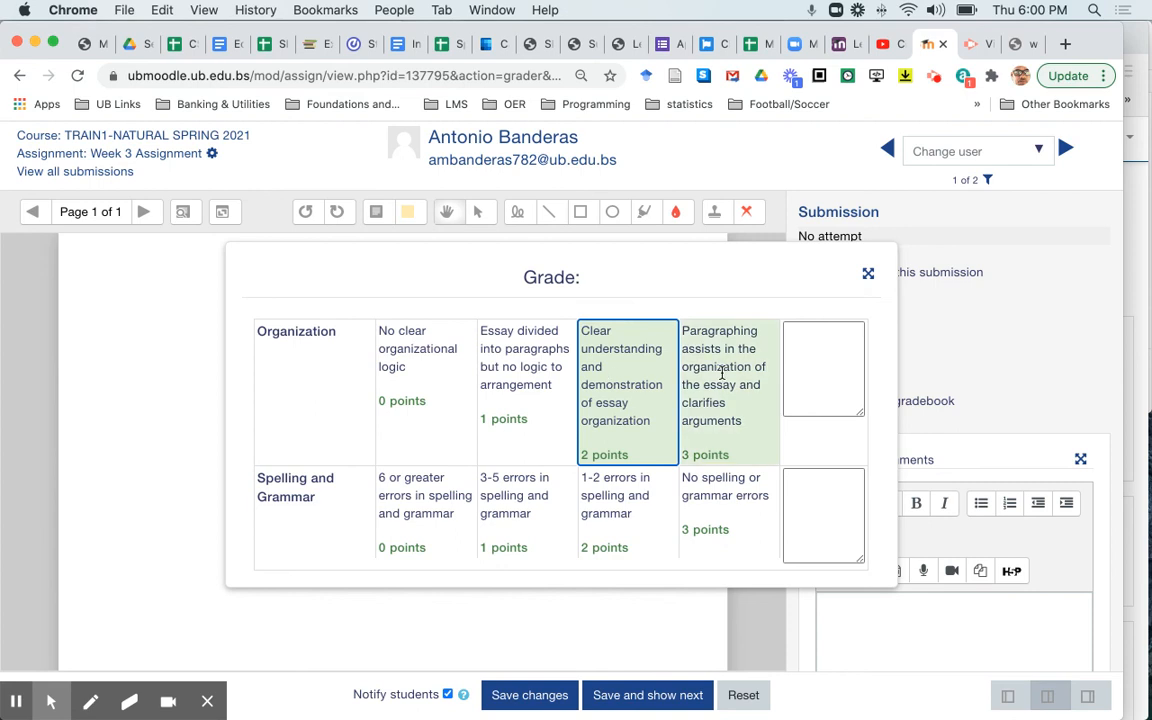
pyautogui.scroll(-3, 722, 373)
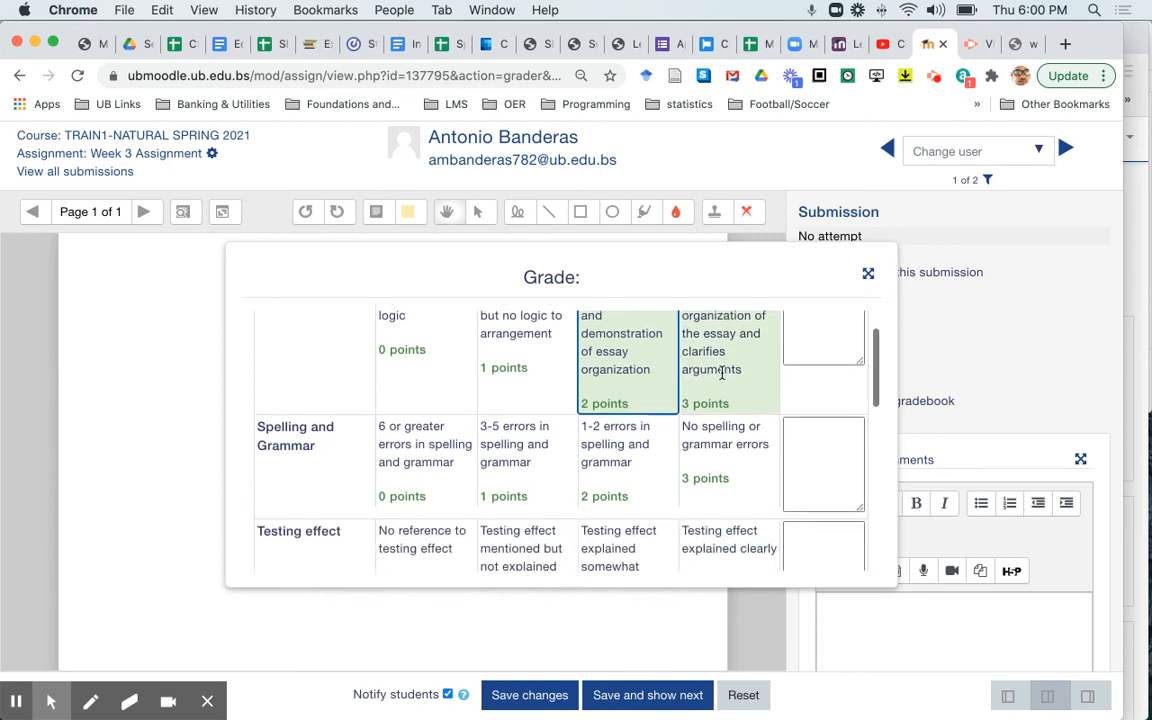
pyautogui.scroll(1, 722, 375)
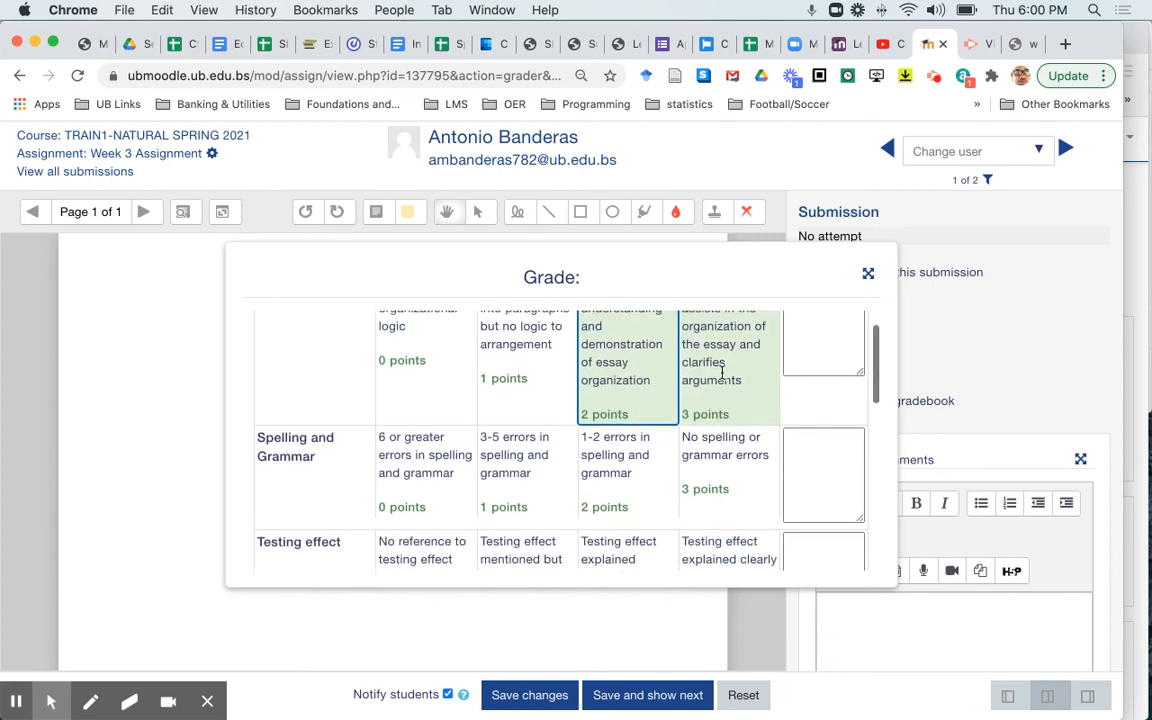
# - Rate the student's Spelling and Grammar, Testing effect and Interleaving at 3 points each, and Spaced practice at 2 points
pyautogui.click(716, 460)
pyautogui.scroll(-4, 716, 460)
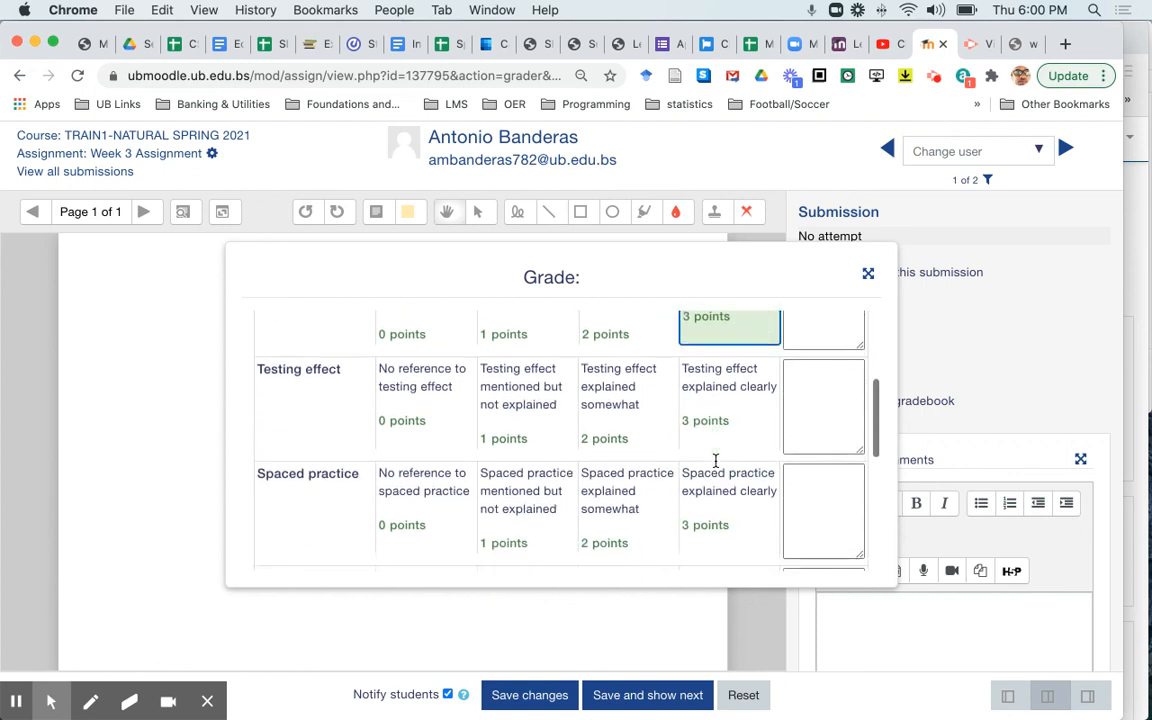
pyautogui.click(701, 387)
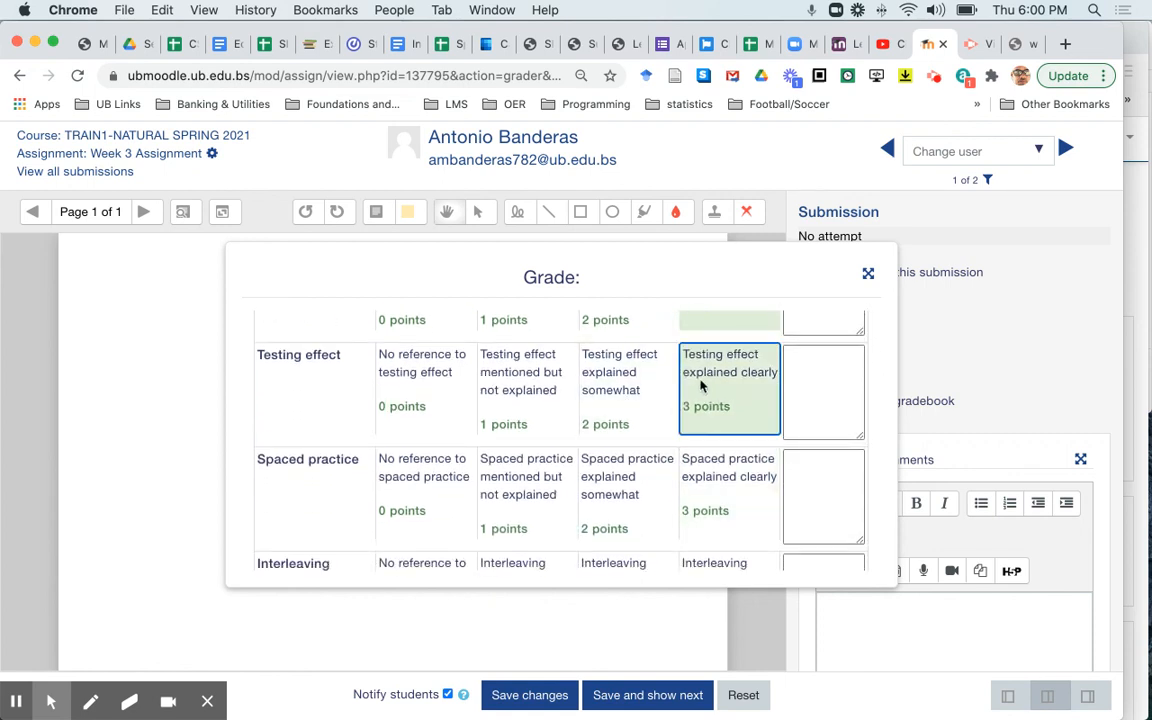
pyautogui.click(633, 480)
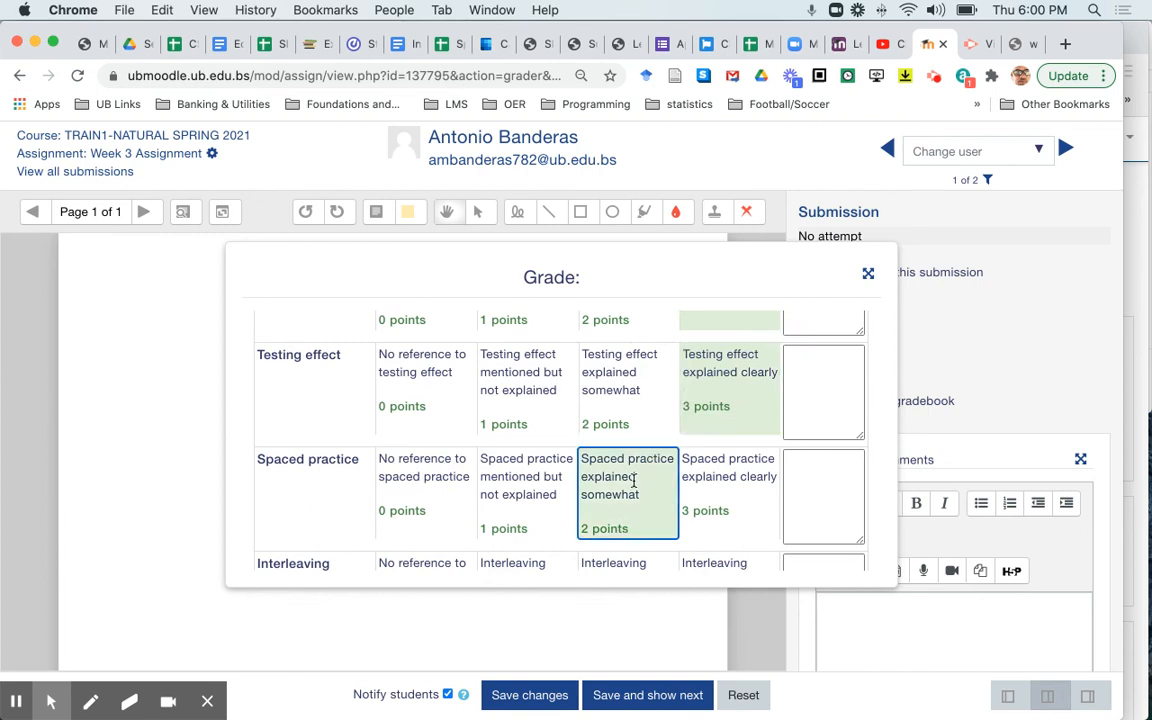
pyautogui.scroll(-4, 633, 482)
pyautogui.click(728, 450)
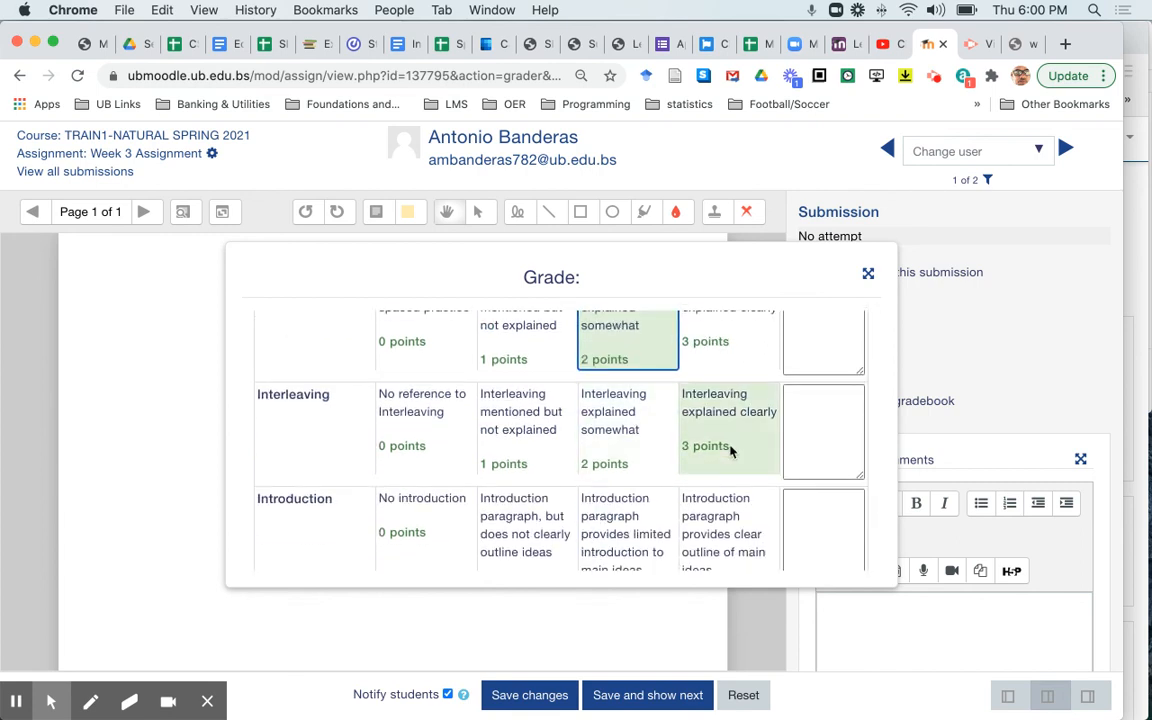
# - Rate the student's Introduction and Conclusion criteria at 2 points each and save the grading changes
pyautogui.scroll(-3, 730, 450)
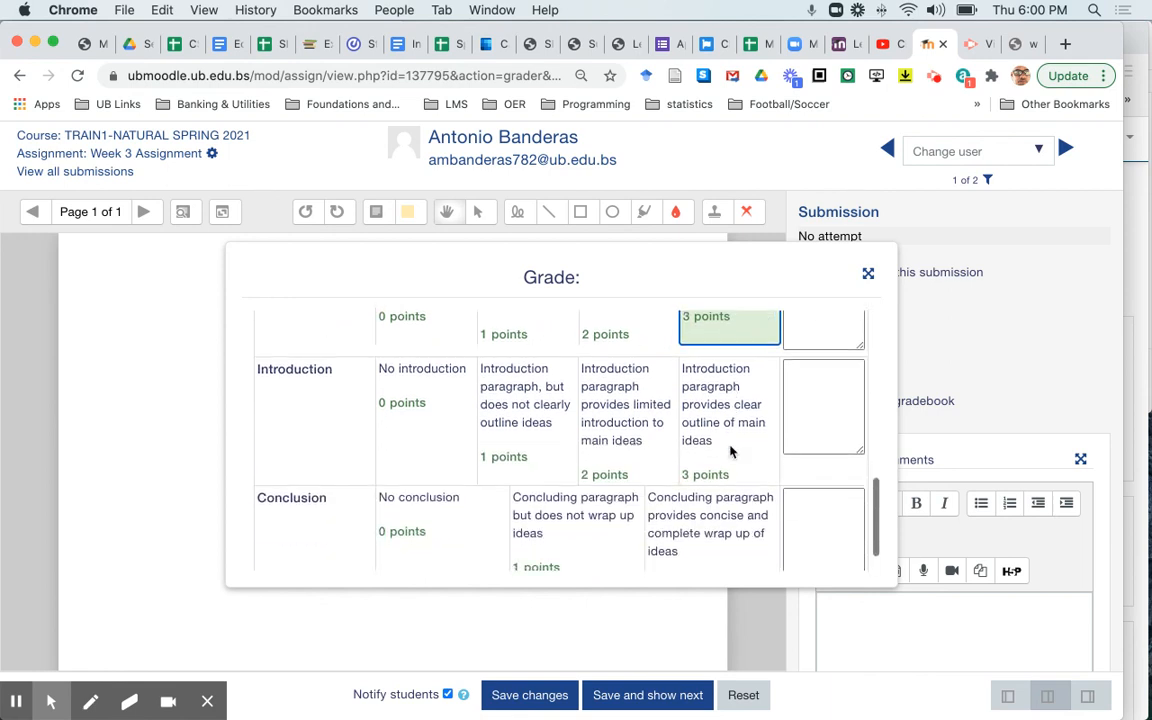
pyautogui.click(660, 415)
pyautogui.click(628, 423)
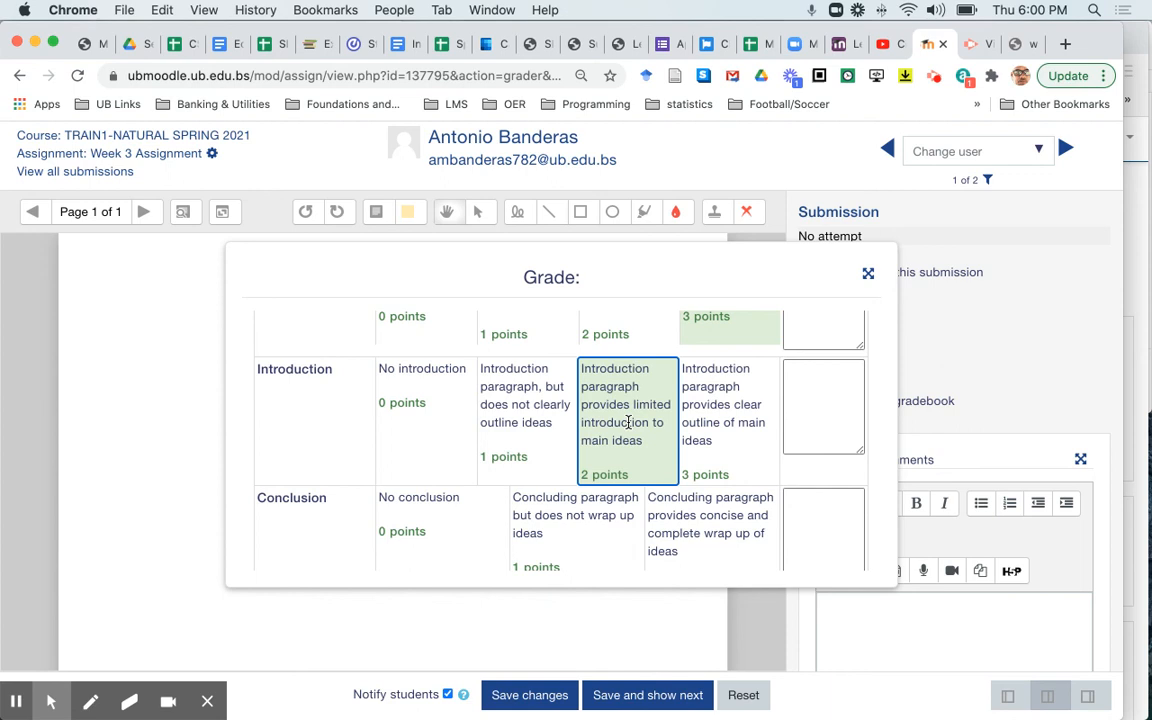
pyautogui.scroll(-1, 658, 478)
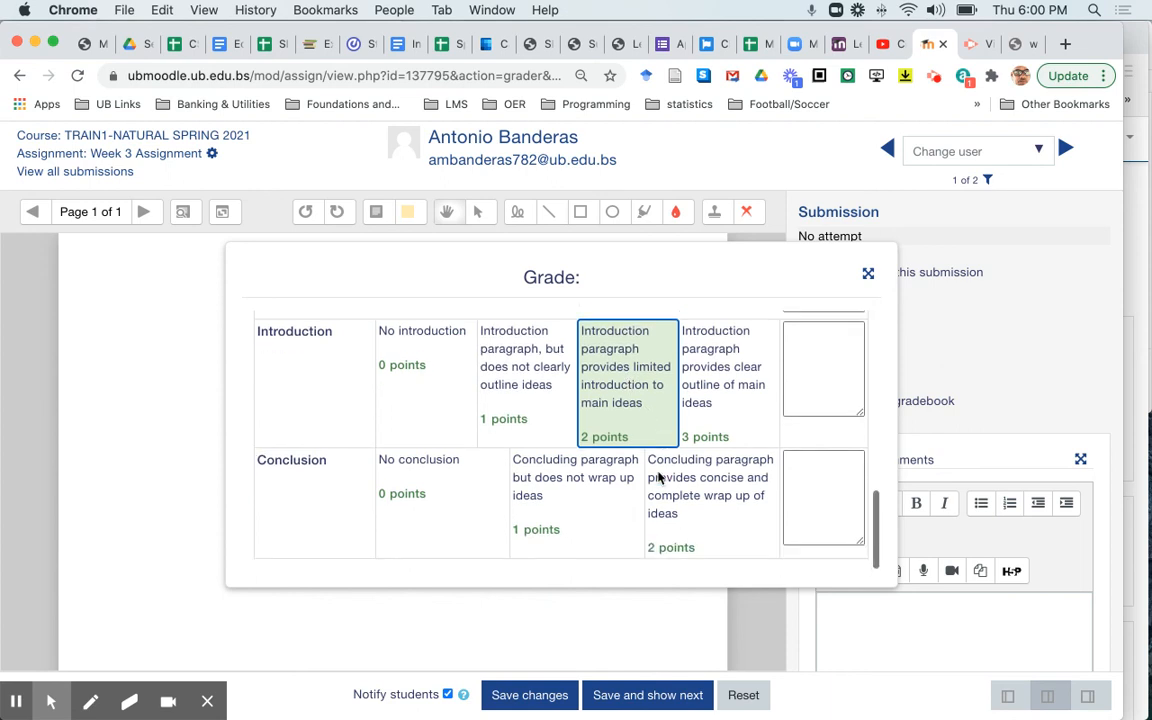
pyautogui.click(660, 478)
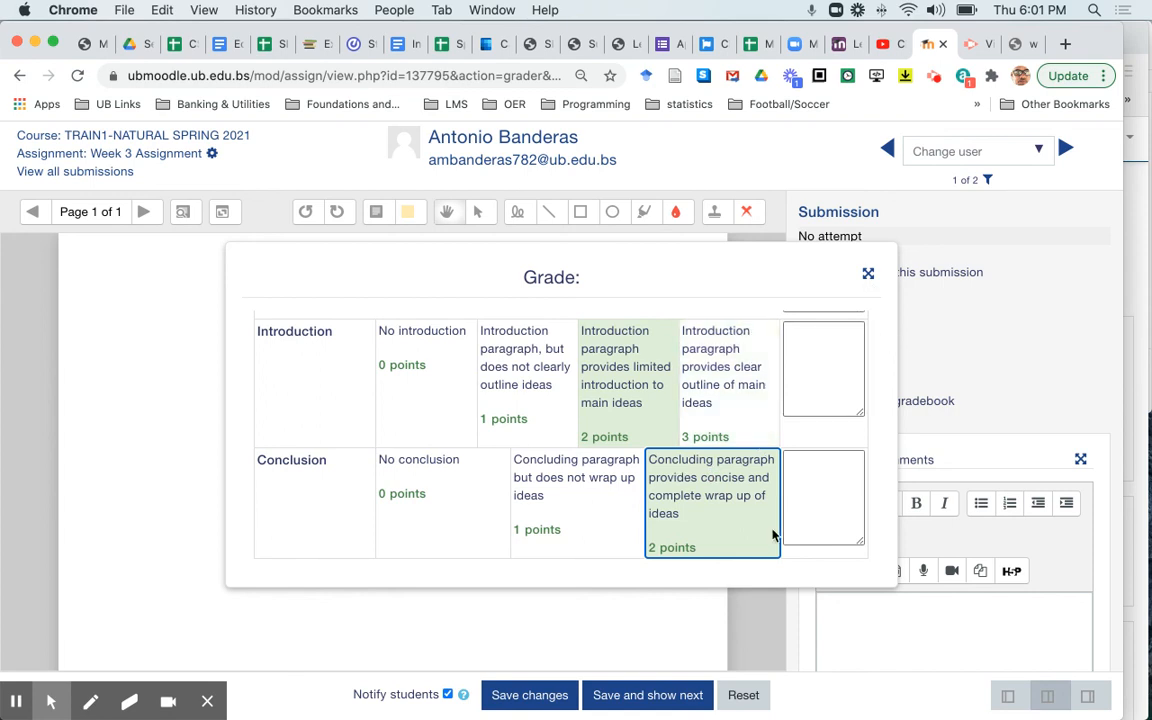
pyautogui.click(531, 698)
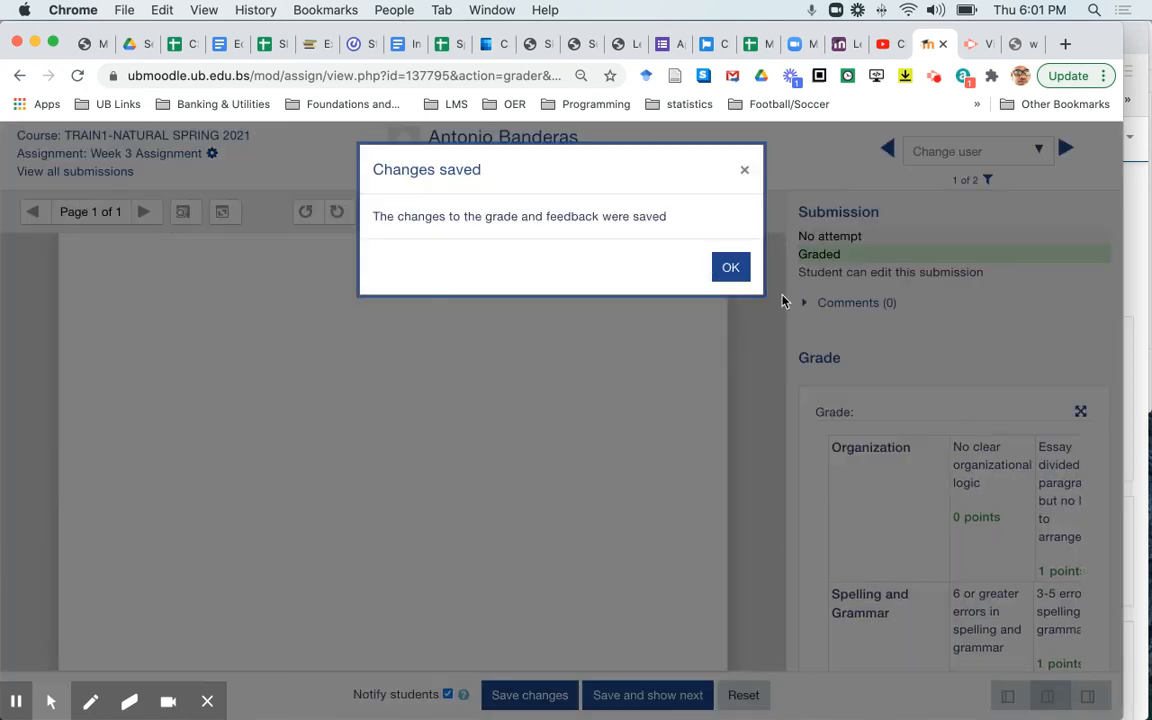
pyautogui.click(732, 270)
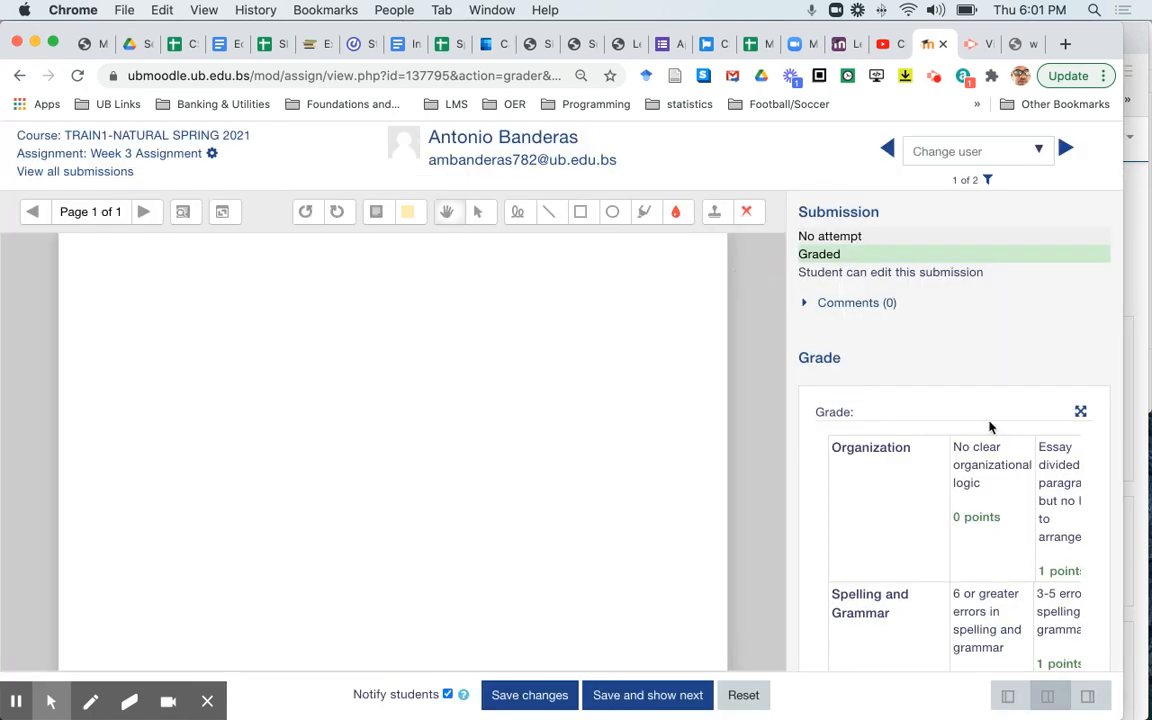
# - Check the saved level selections in the enlarged rubric, and the student's current grade in the gradebook
pyautogui.click(1080, 411)
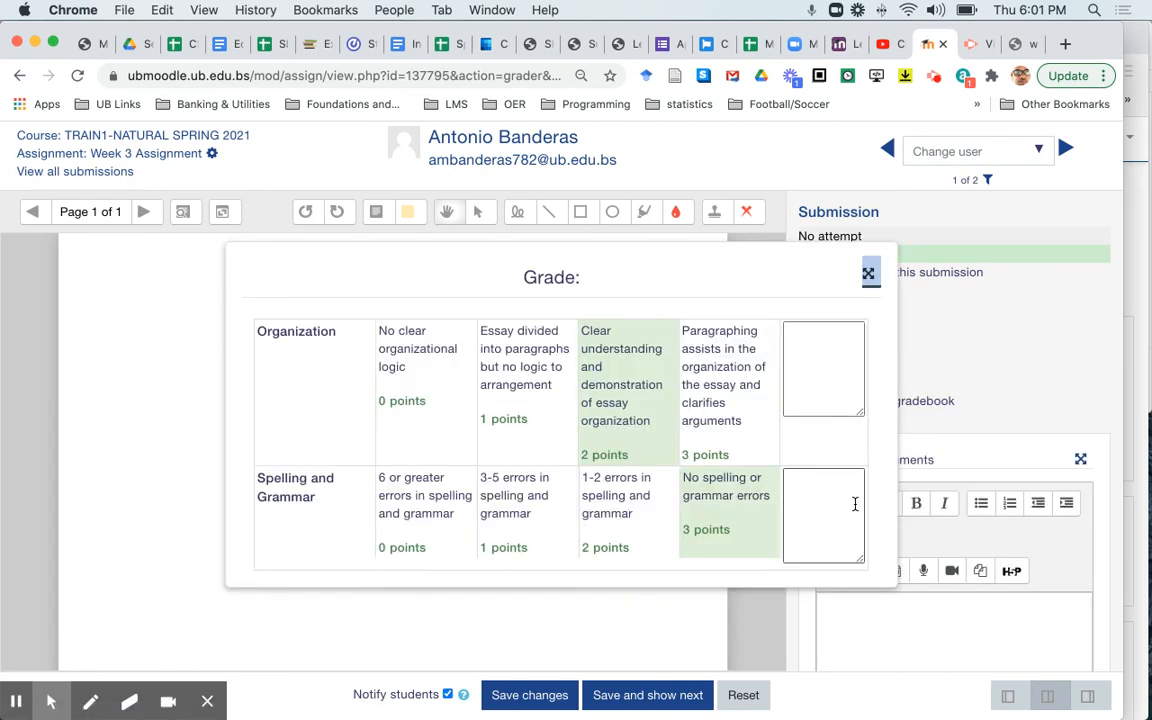
pyautogui.scroll(-10, 856, 501)
pyautogui.scroll(15, 856, 503)
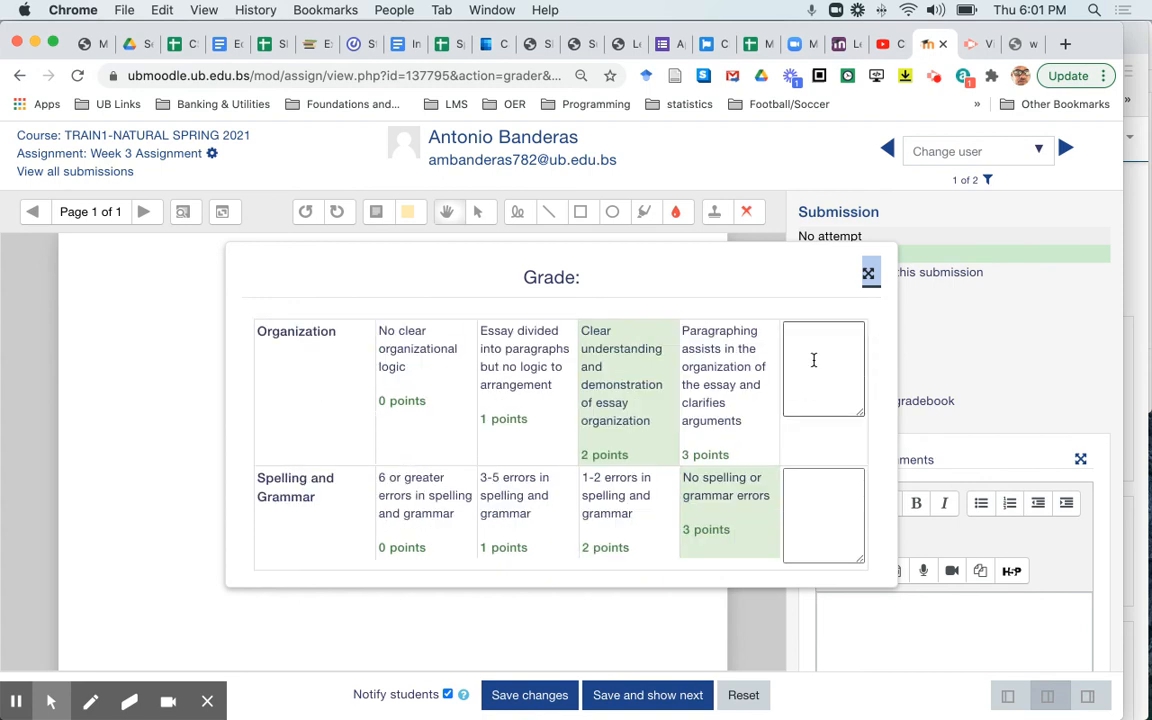
pyautogui.click(868, 270)
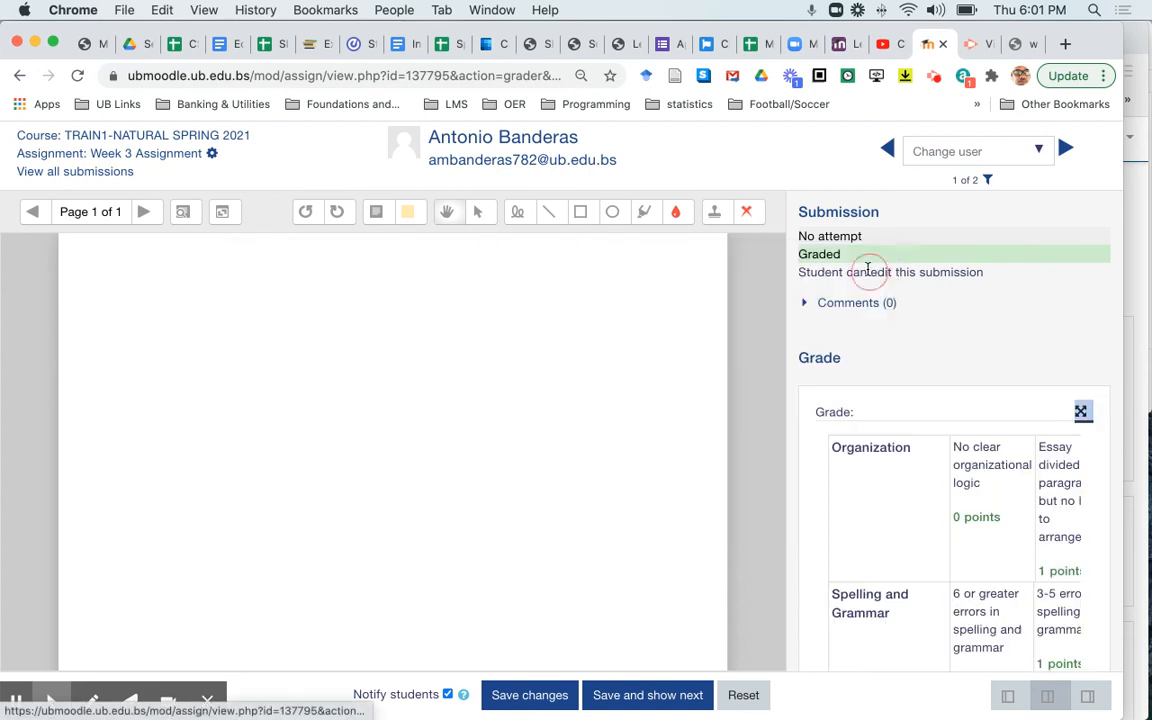
pyautogui.scroll(-8, 967, 405)
pyautogui.scroll(-5, 967, 405)
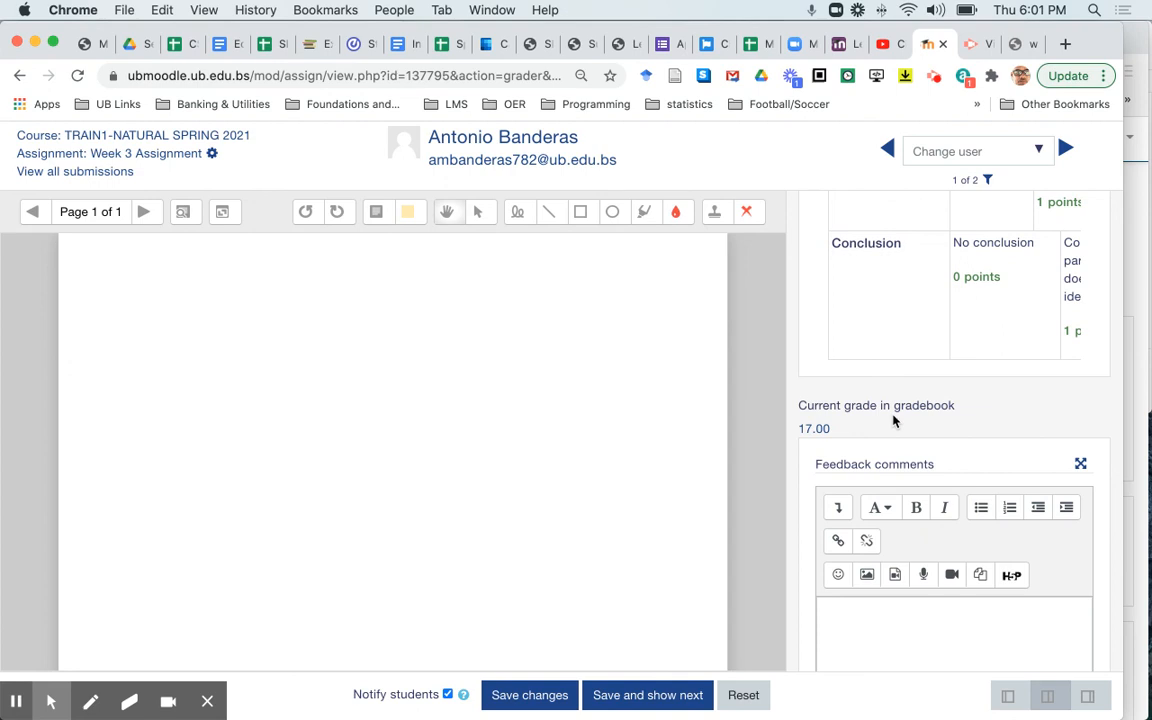
# - Return to the Week 3 Assignment, open its advanced grading page and look over the essay rubric
pyautogui.click(141, 160)
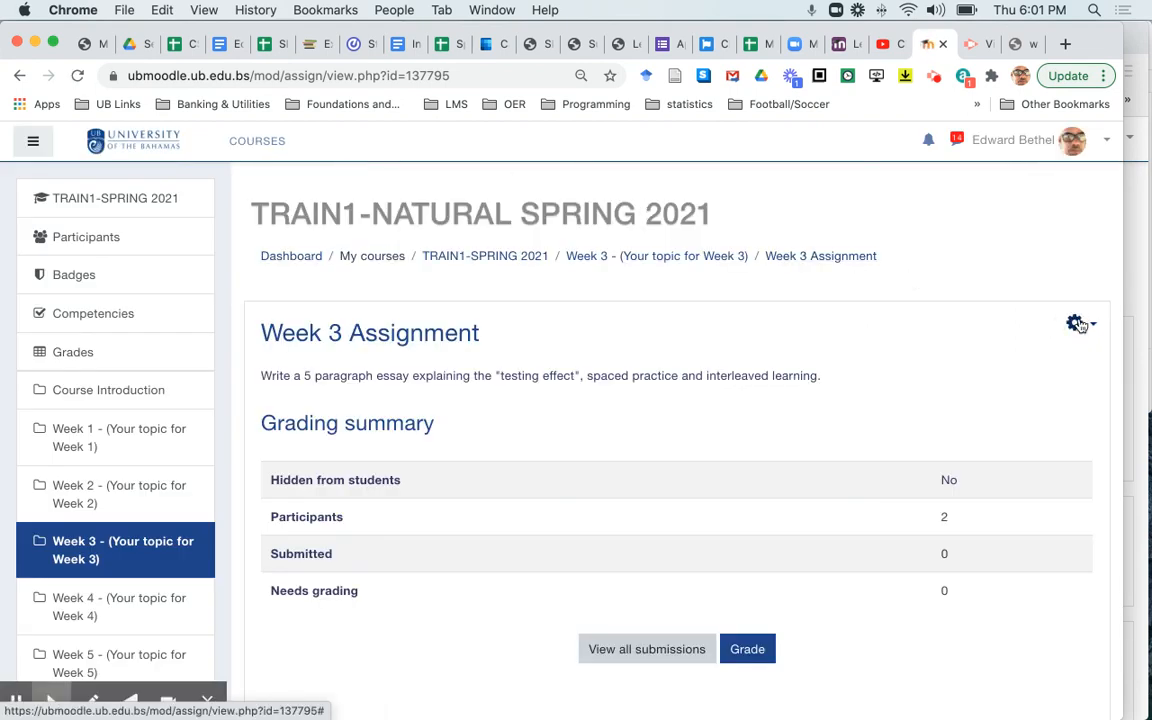
pyautogui.click(1078, 326)
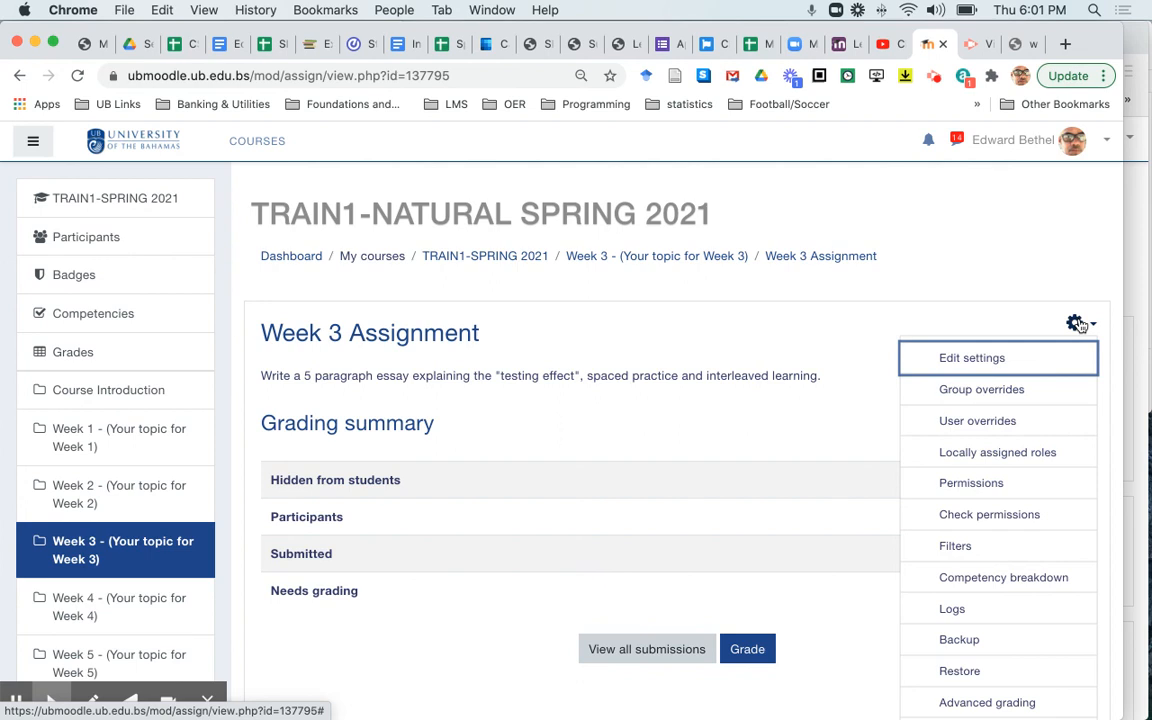
pyautogui.scroll(-3, 1020, 575)
pyautogui.click(1015, 573)
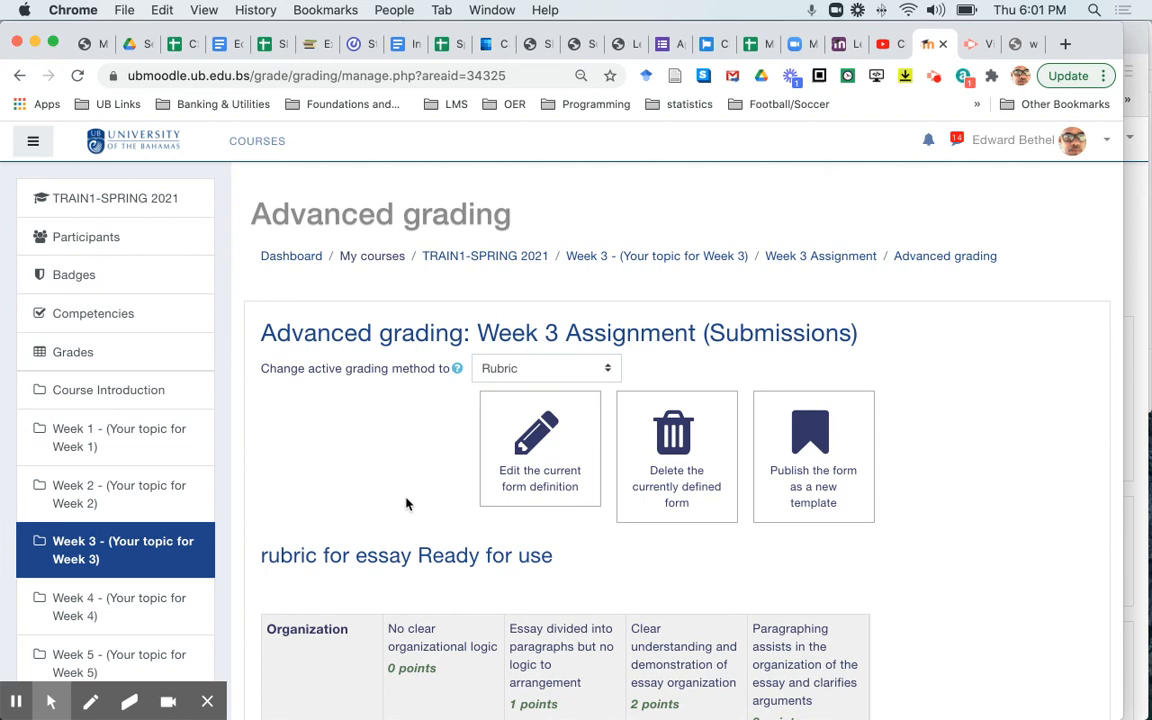
pyautogui.scroll(-5, 406, 503)
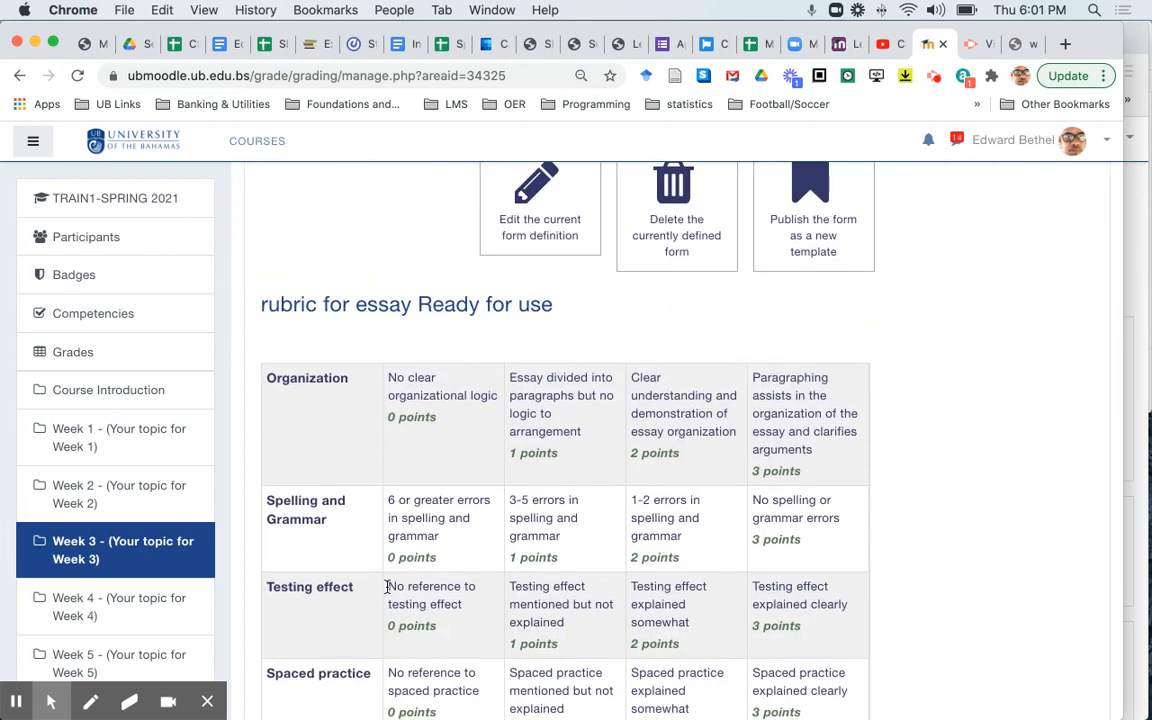
pyautogui.scroll(-5, 388, 587)
pyautogui.scroll(9, 388, 587)
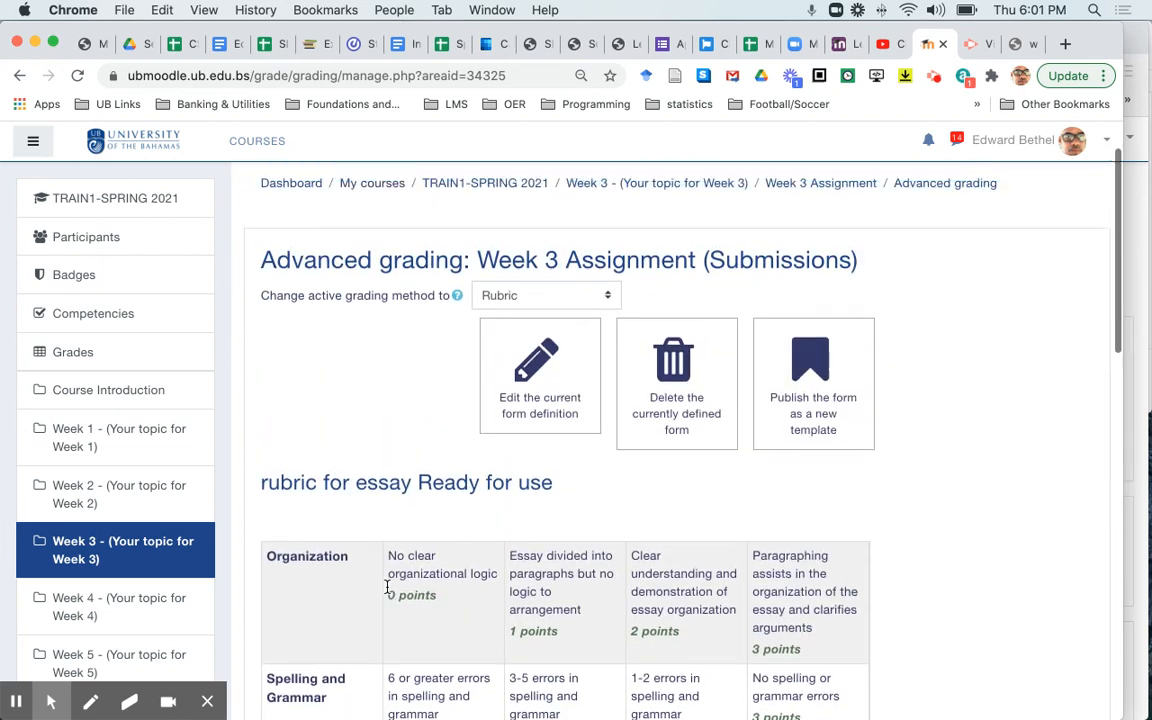
pyautogui.scroll(2, 388, 590)
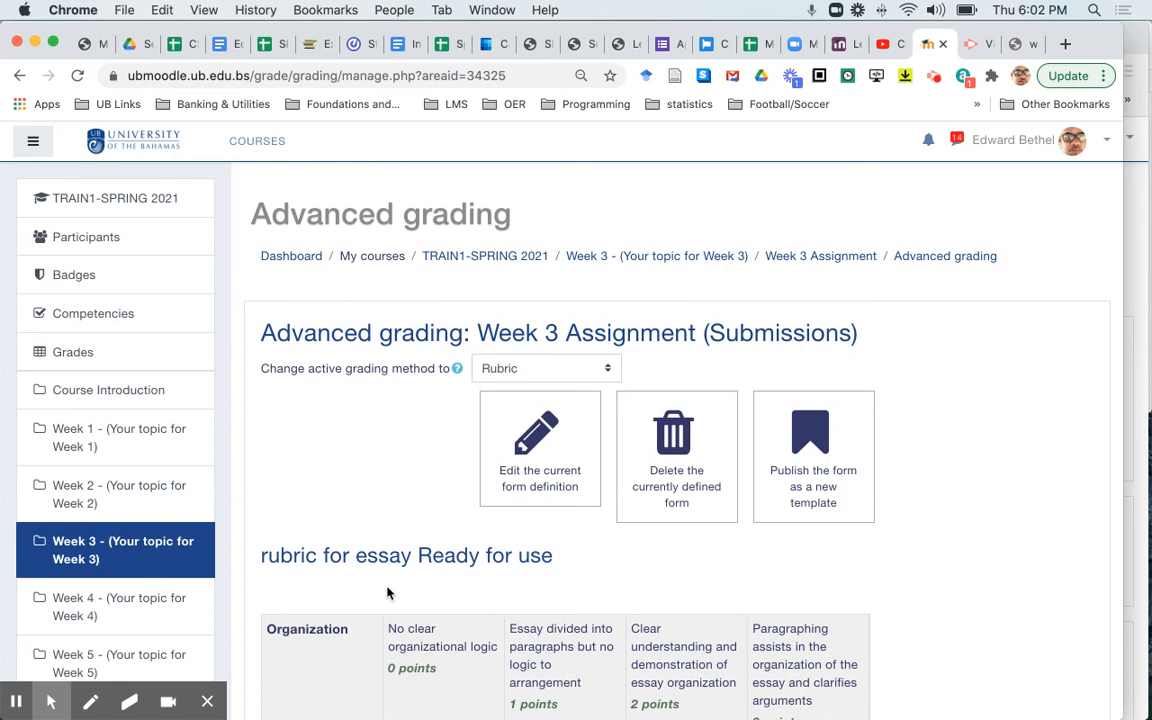